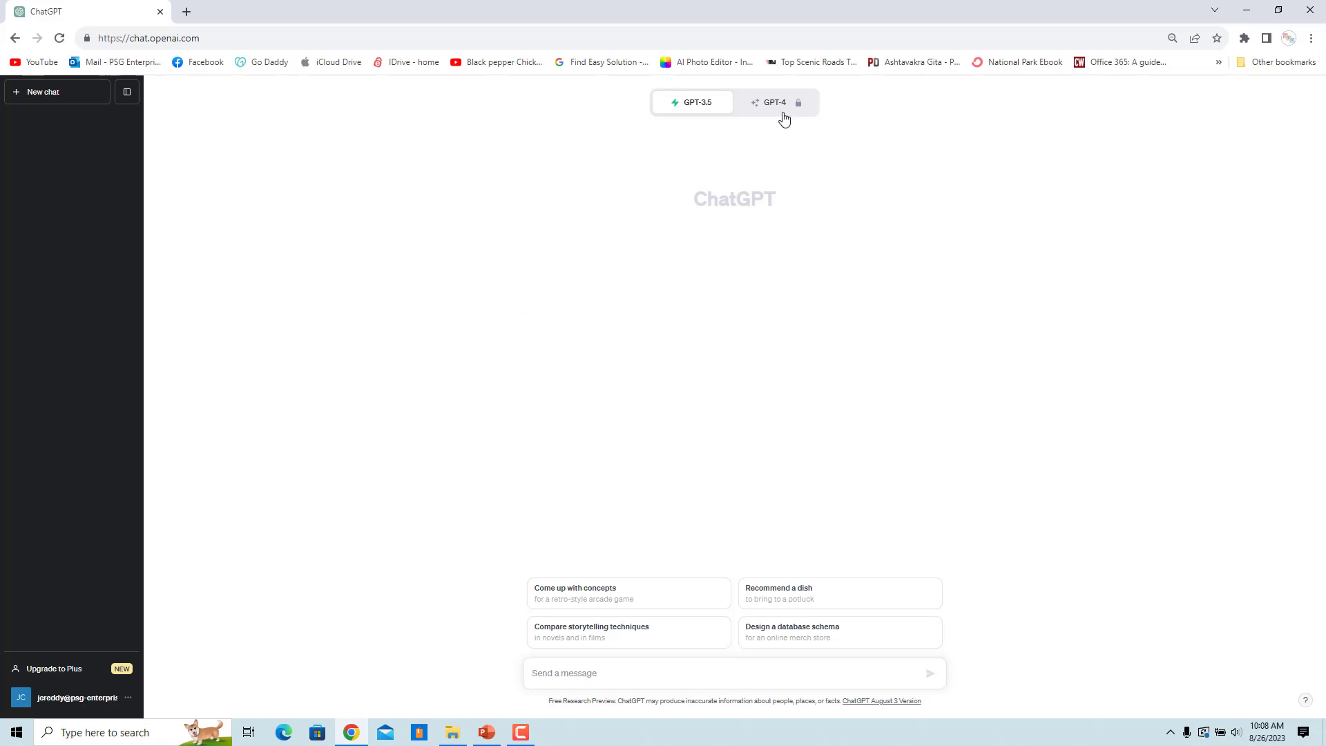
Step: Upgrade the account to the $20.00-per-month ChatGPT Plus plan through Stripe checkout
{"action": "mouse_move", "coordinate": [781, 115]}
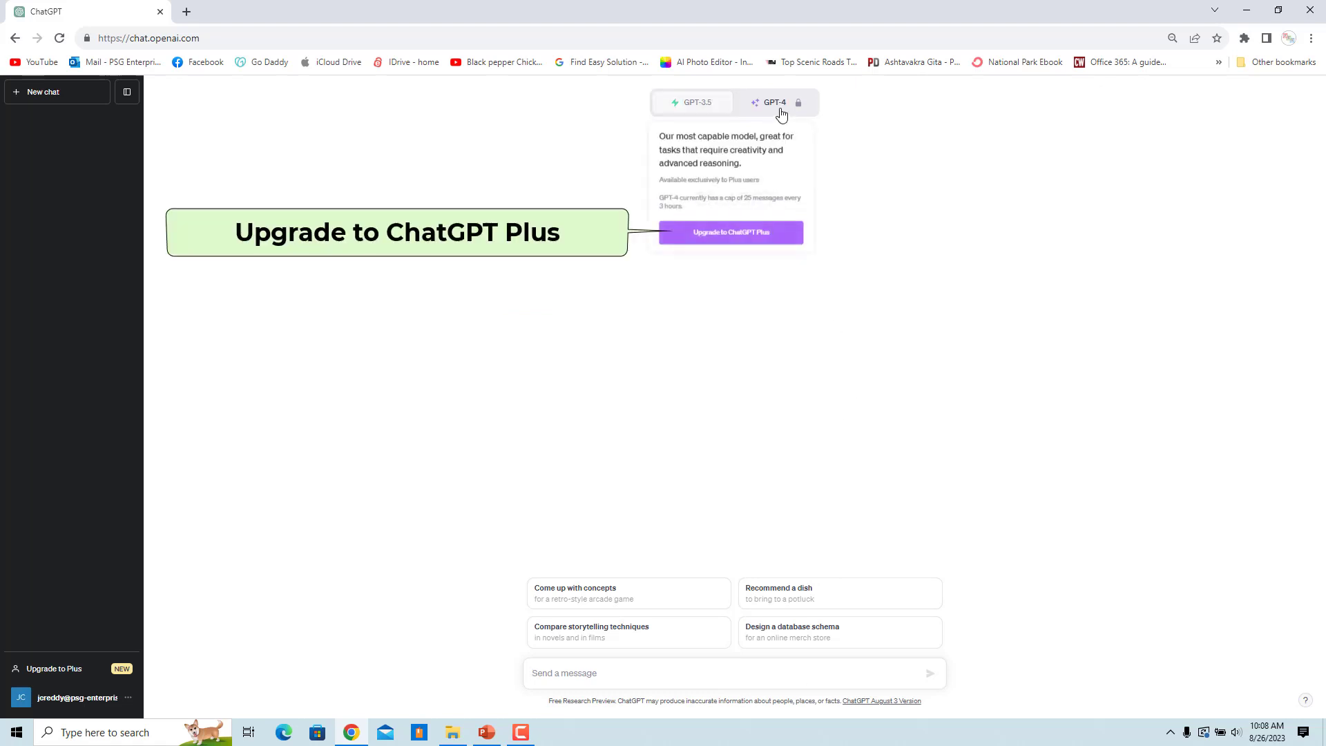
{"action": "left_click", "coordinate": [760, 238]}
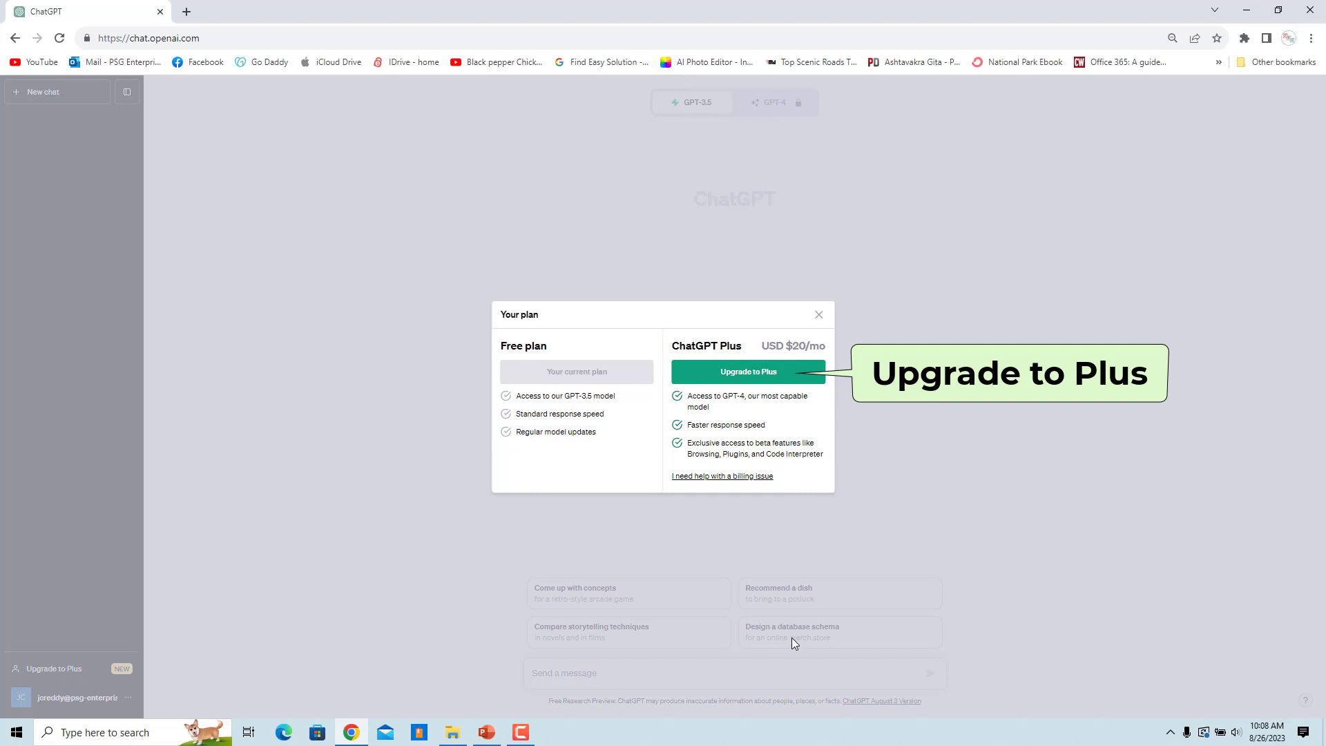
{"action": "left_click", "coordinate": [762, 372]}
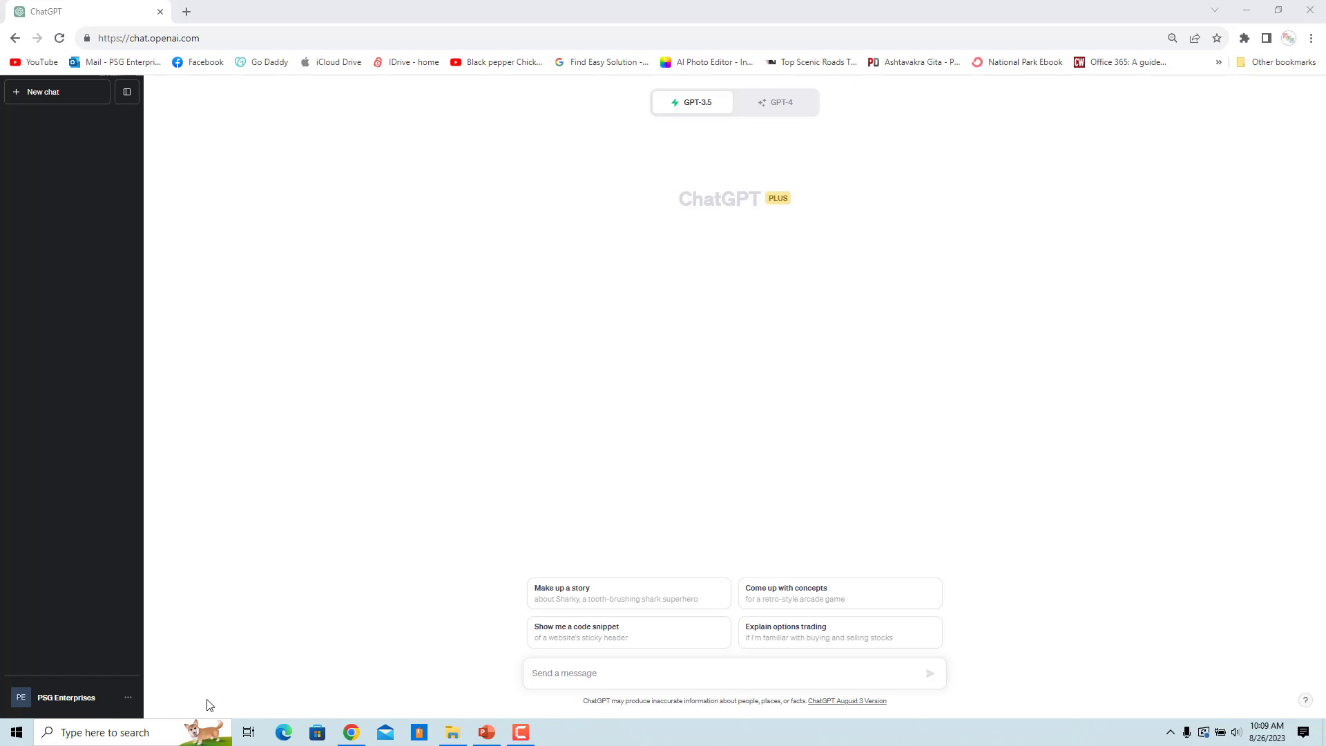
Step: Turn on the Plugins beta feature in Settings & Beta, then close the dialog
{"action": "left_click", "coordinate": [77, 698]}
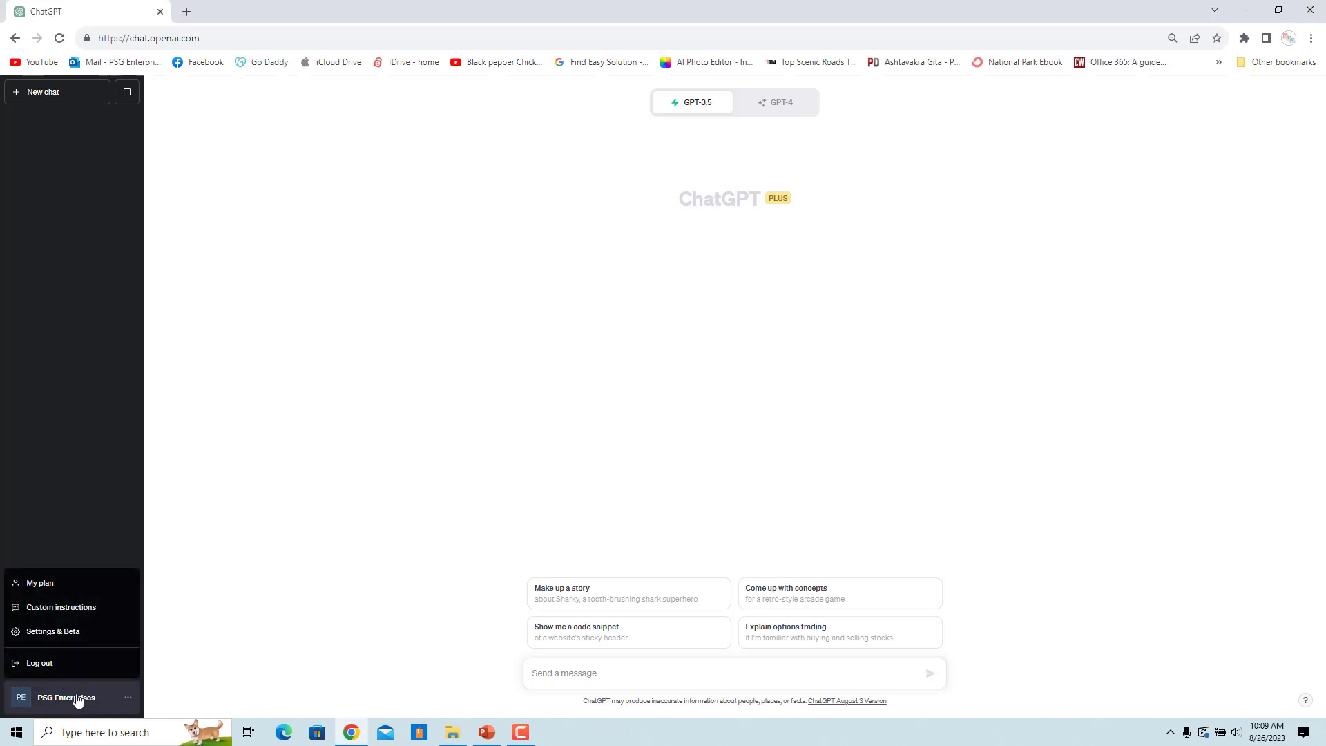
{"action": "left_click", "coordinate": [73, 633]}
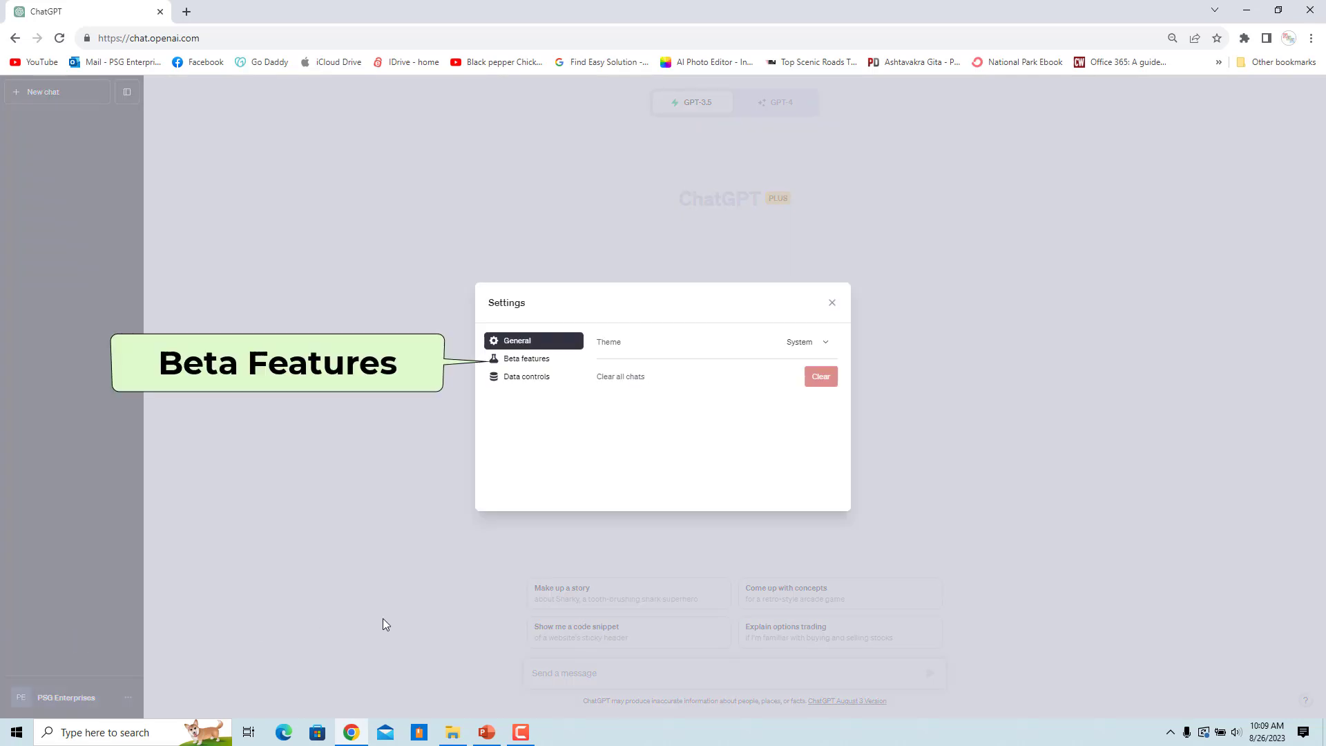
{"action": "left_click", "coordinate": [530, 360]}
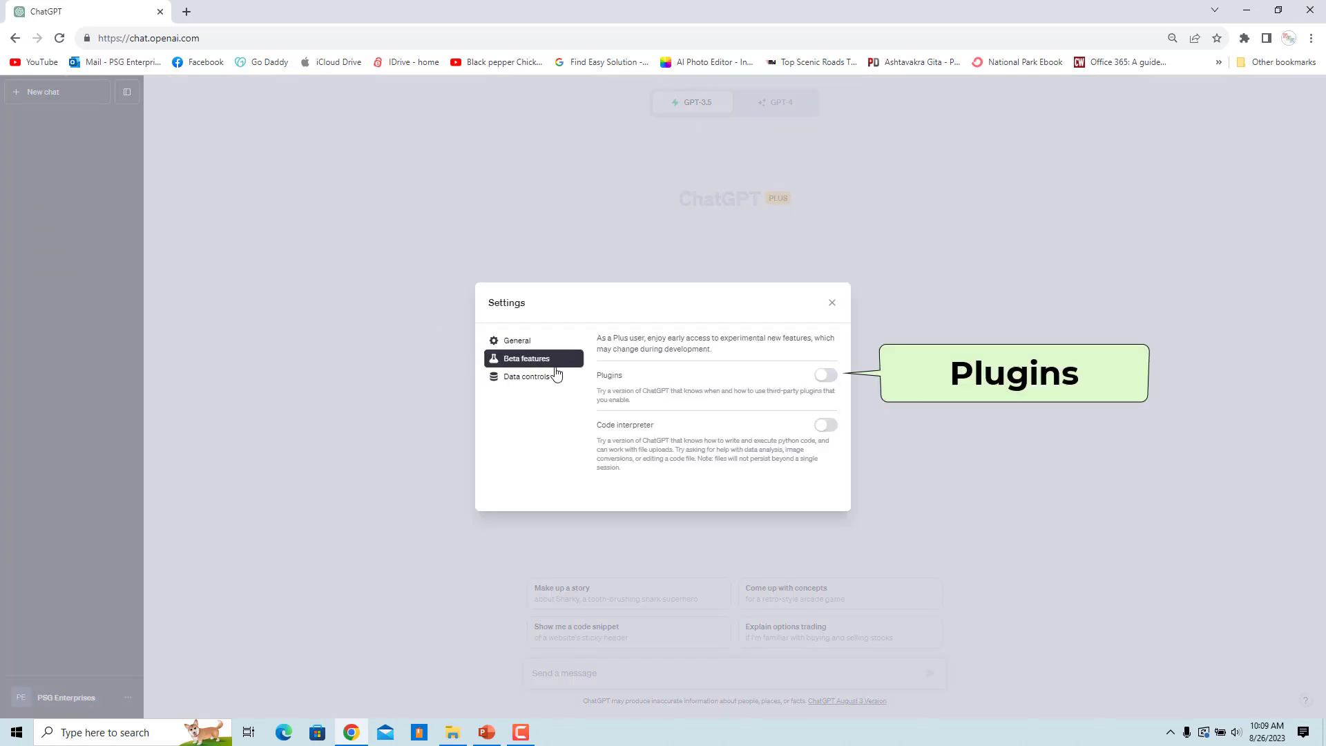
{"action": "left_click", "coordinate": [835, 378]}
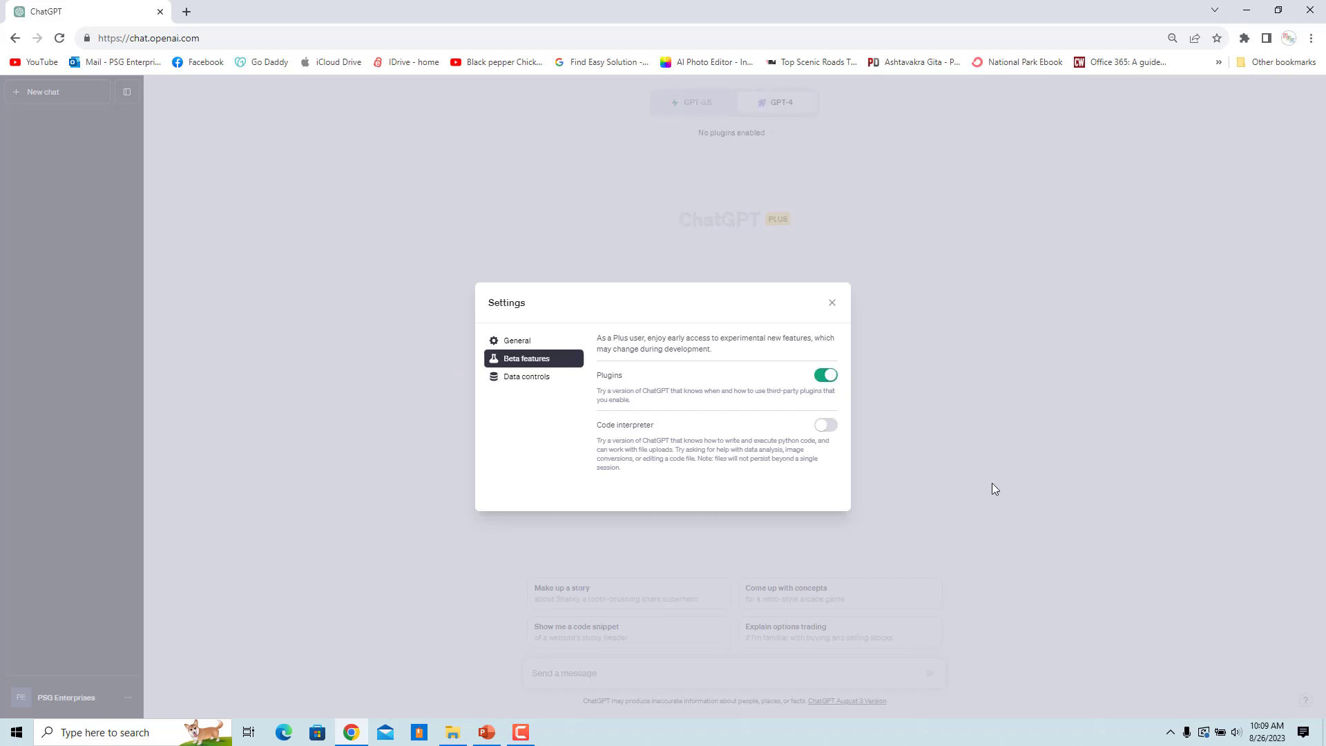
{"action": "left_click", "coordinate": [832, 302]}
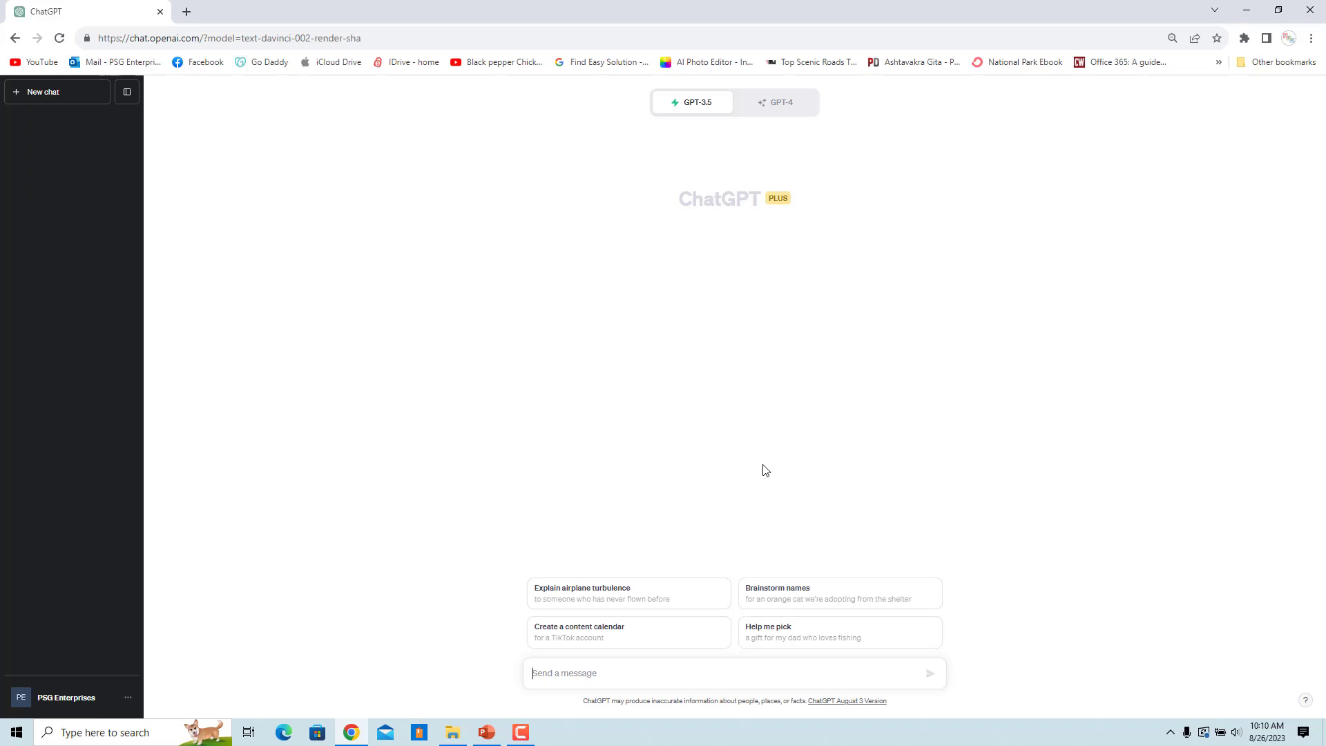
Step: Switch the GPT-4 model to Plugins (Beta) for the new chat
{"action": "mouse_move", "coordinate": [781, 100]}
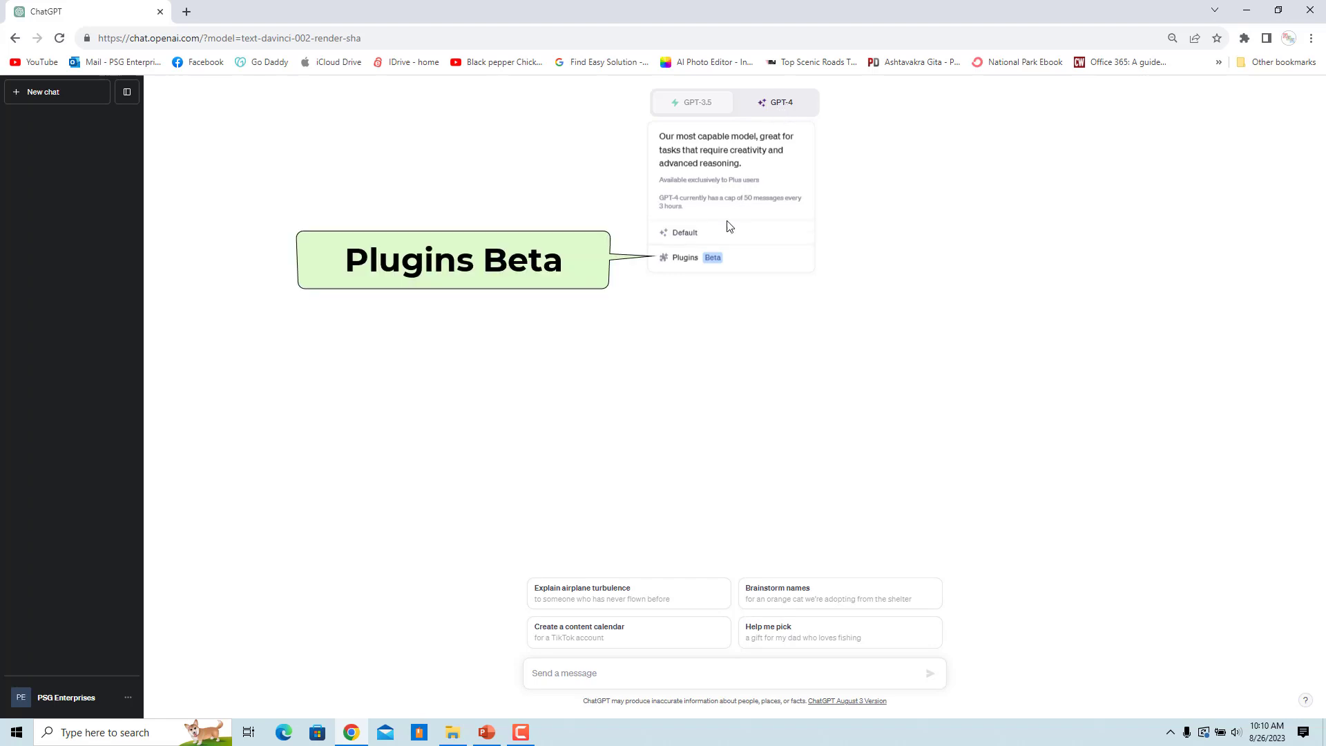
{"action": "left_click", "coordinate": [714, 264]}
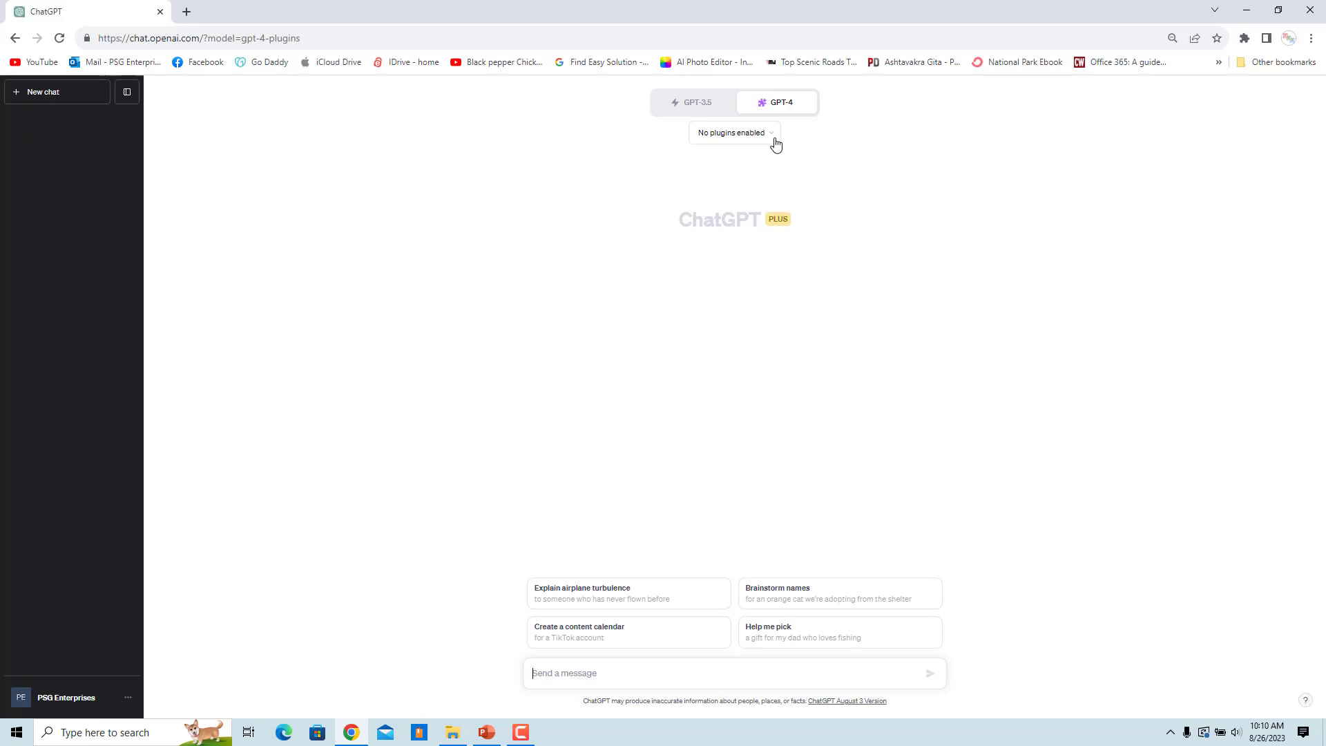
Step: Open the Plugin store and browse its All, New and Popular tabs
{"action": "left_click", "coordinate": [775, 143]}
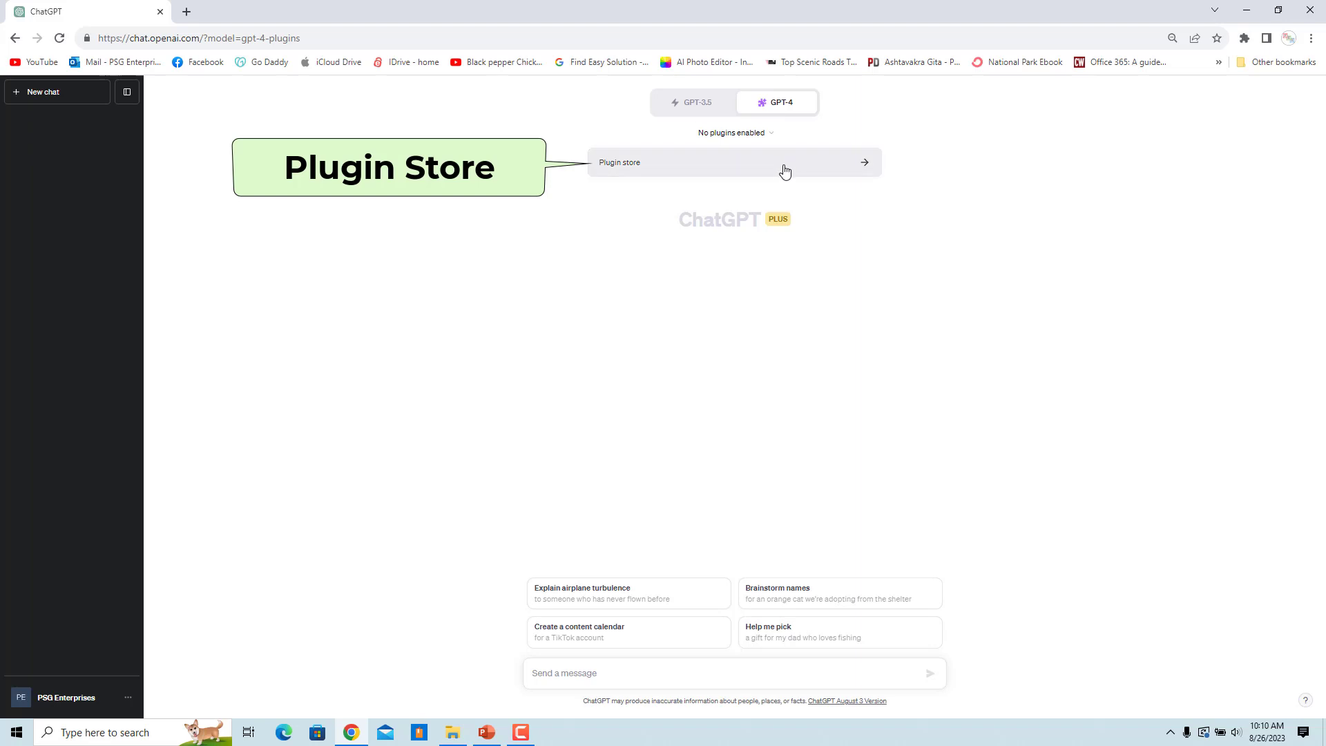
{"action": "left_click", "coordinate": [785, 172]}
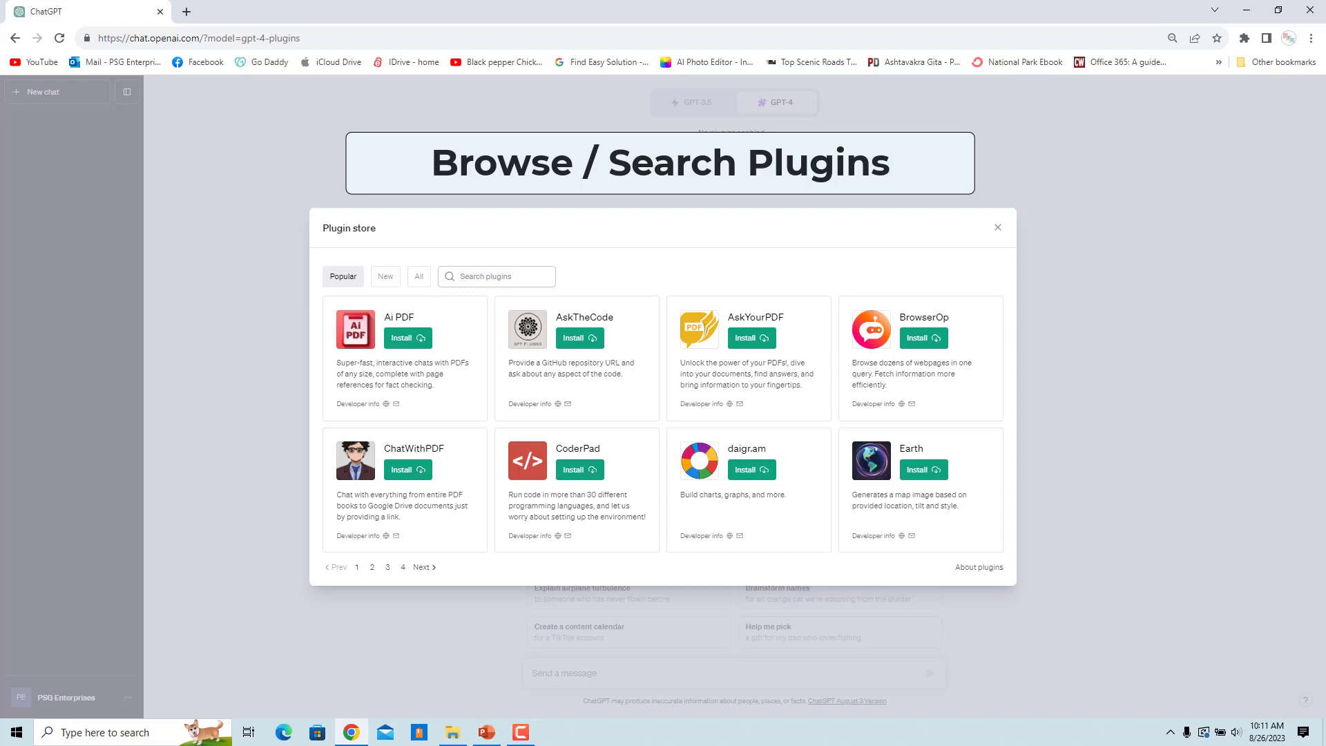
{"action": "left_click", "coordinate": [422, 282]}
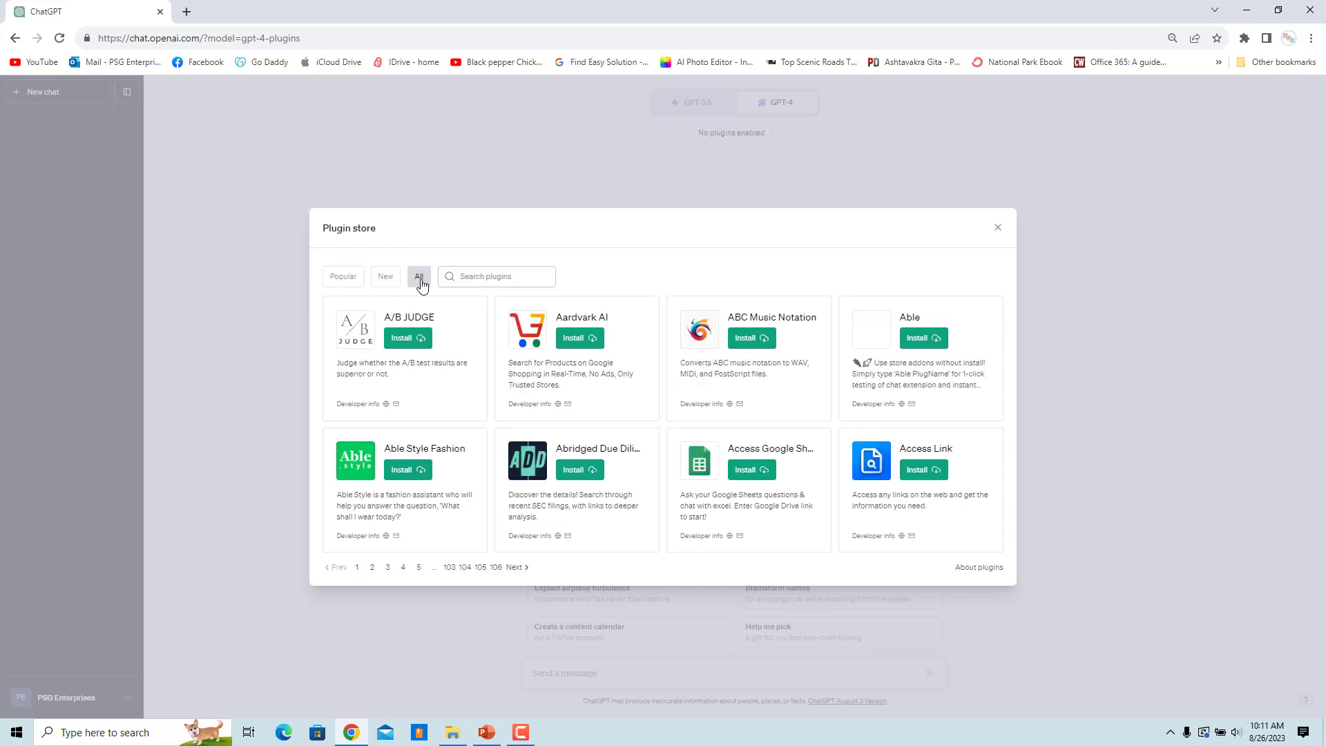
{"action": "left_click", "coordinate": [388, 280]}
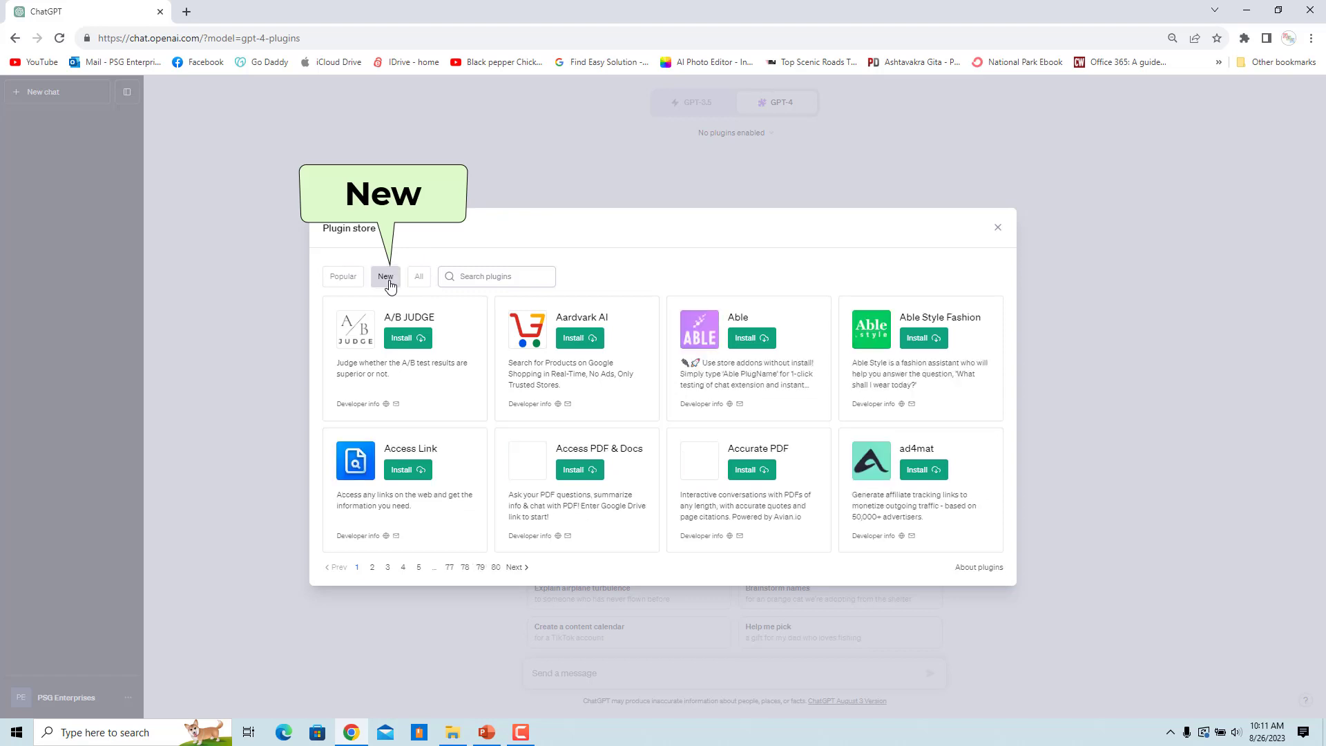
{"action": "left_click", "coordinate": [348, 283]}
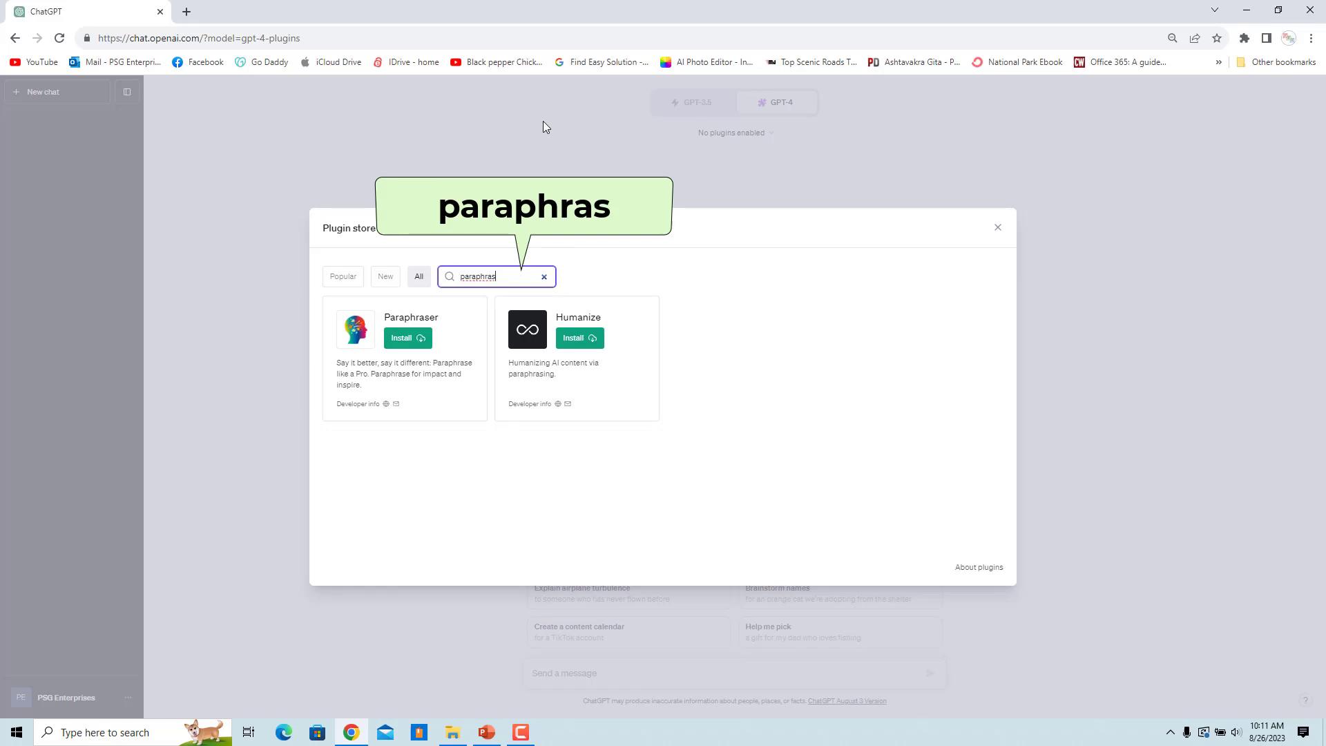
Step: Try variations of the paraphrase search term, then clear it to show the Popular list
{"action": "type", "text": "e"}
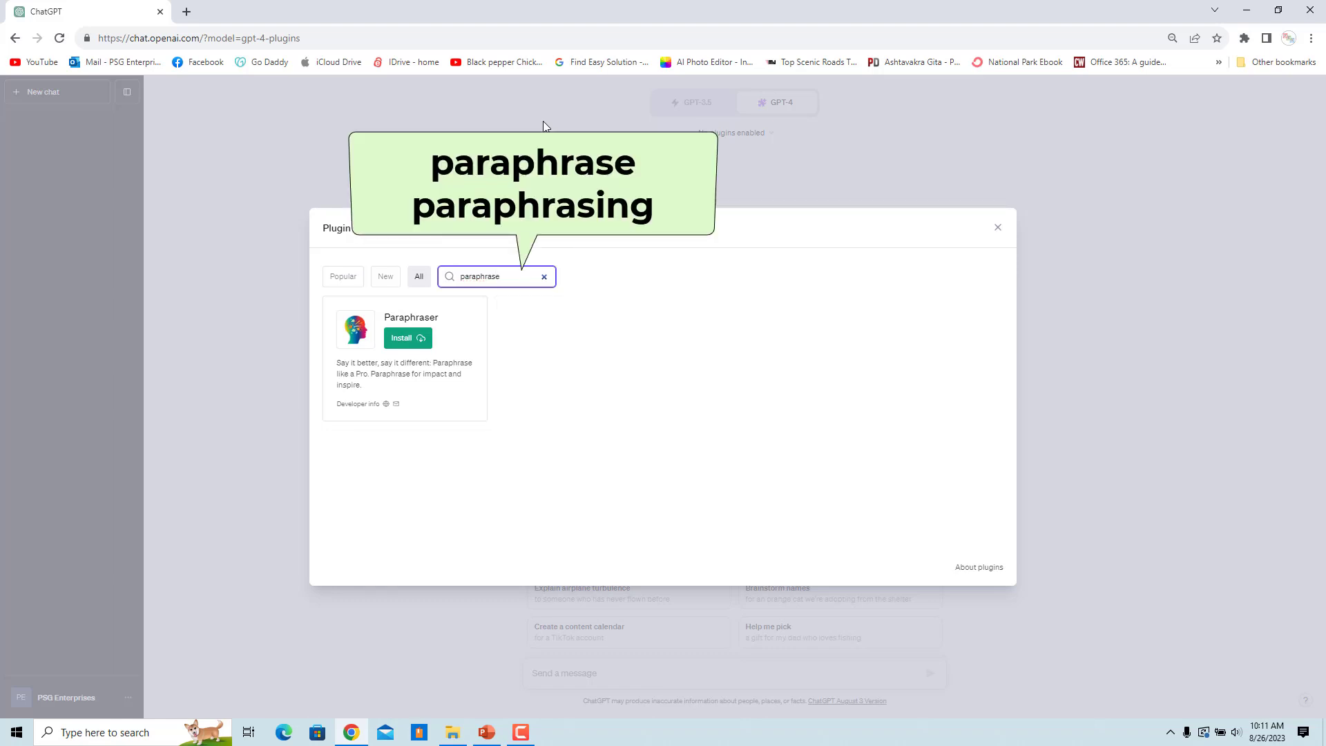
{"action": "key", "text": "BackSpace"}
{"action": "type", "text": "ing"}
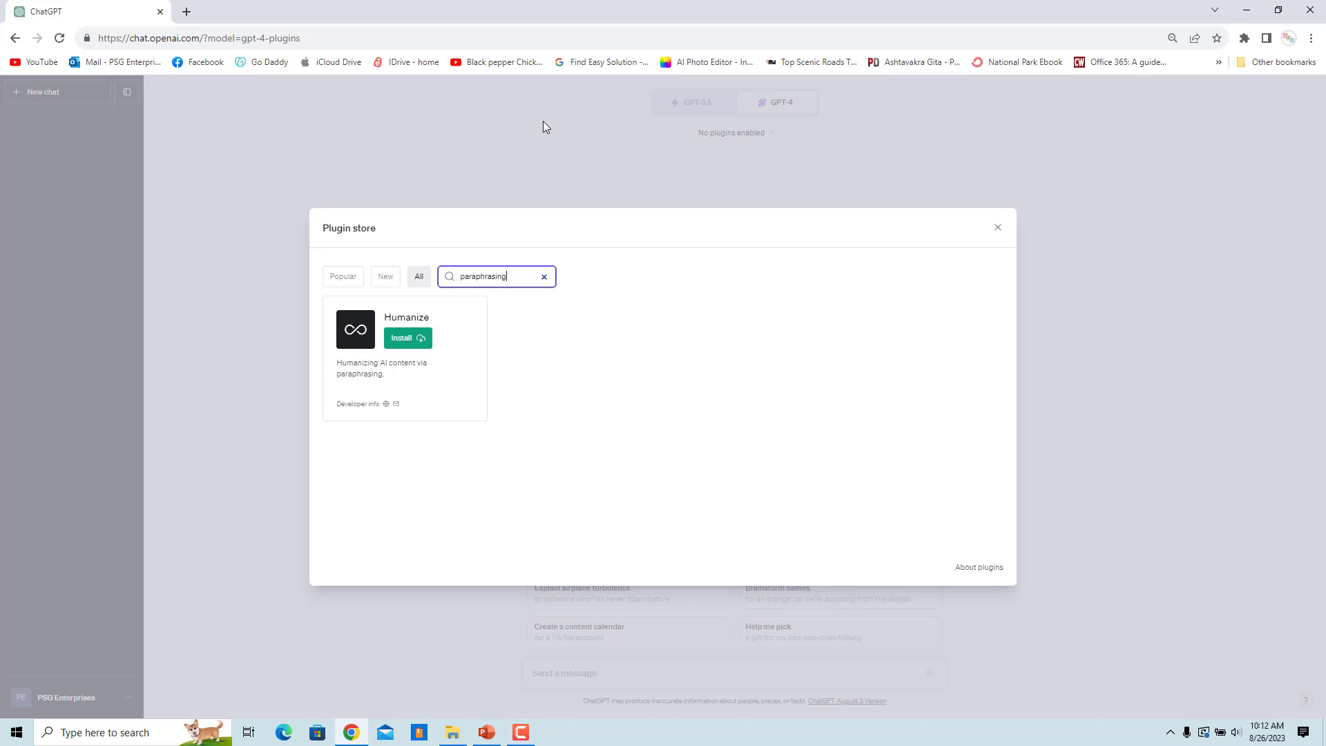
{"action": "left_click", "coordinate": [544, 276]}
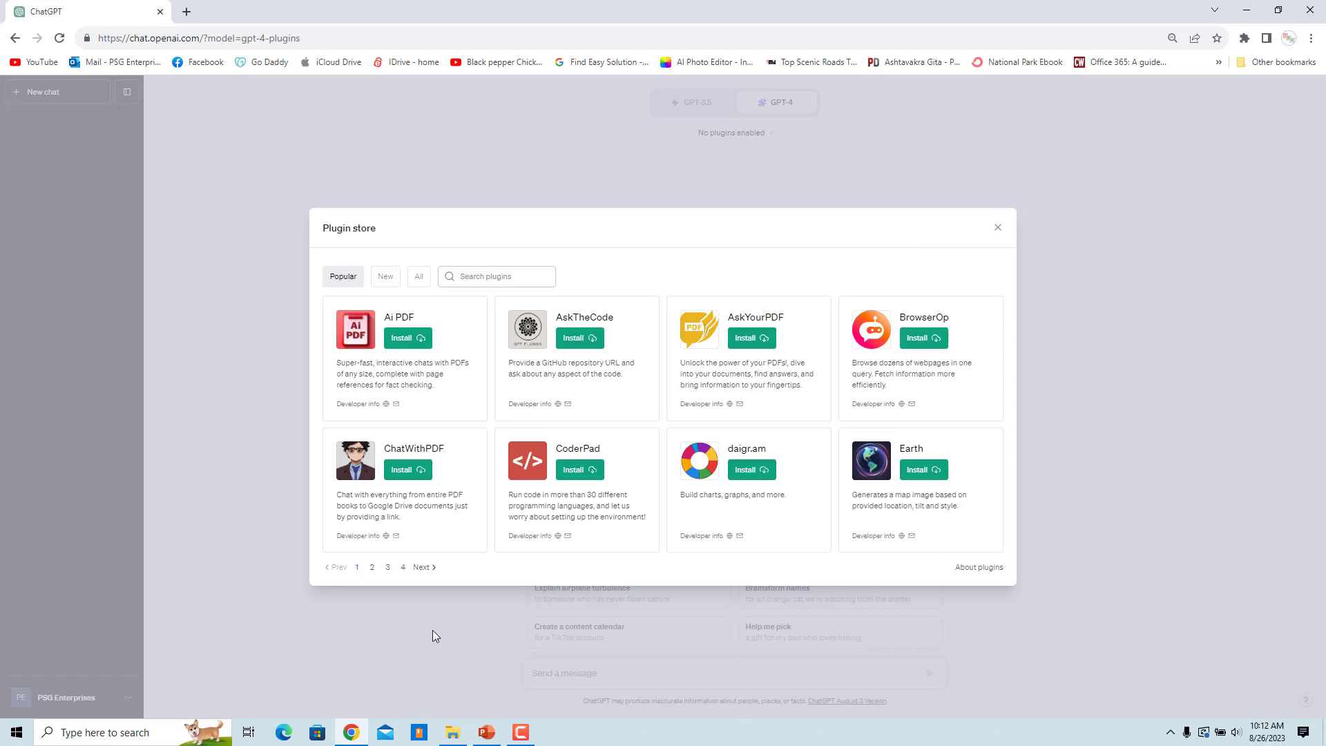
Step: Install AskYourPDF and Noteable, signing in to Noteable with Google, then close the Plugin store
{"action": "left_click", "coordinate": [751, 345]}
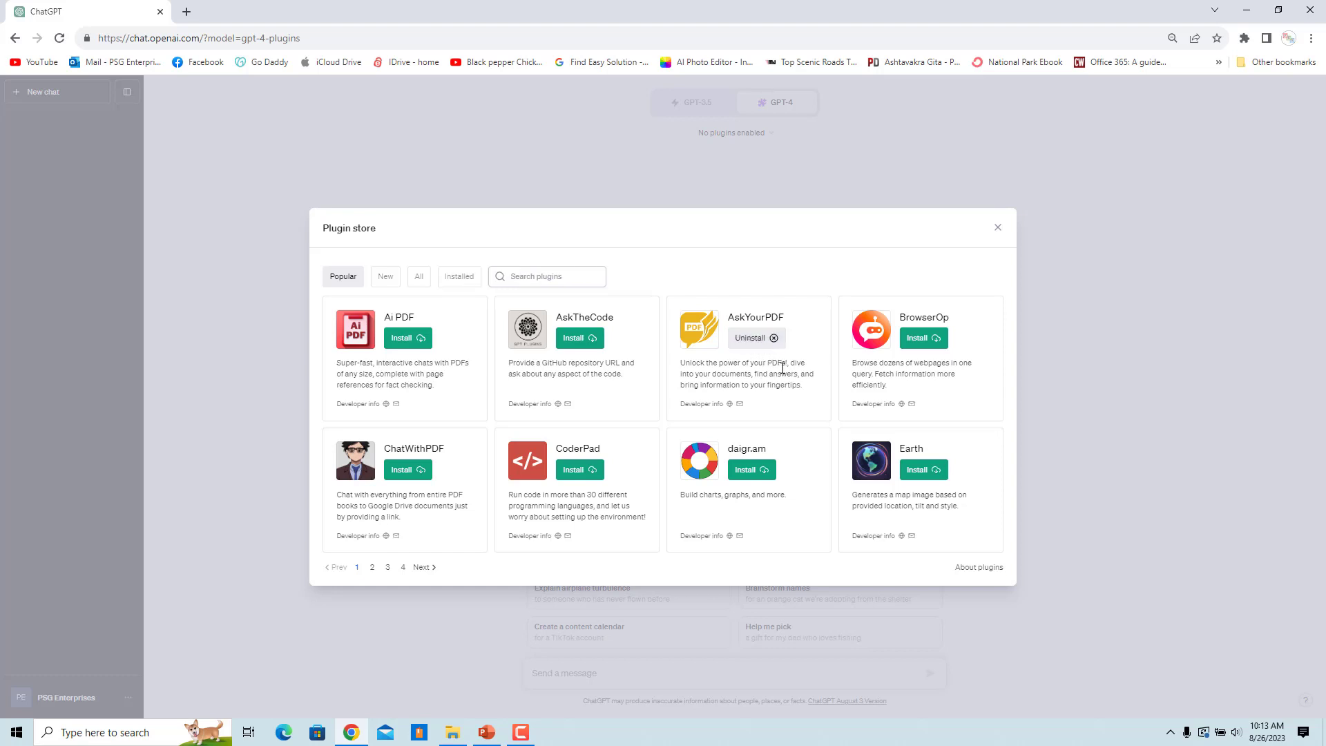
{"action": "left_click", "coordinate": [372, 568]}
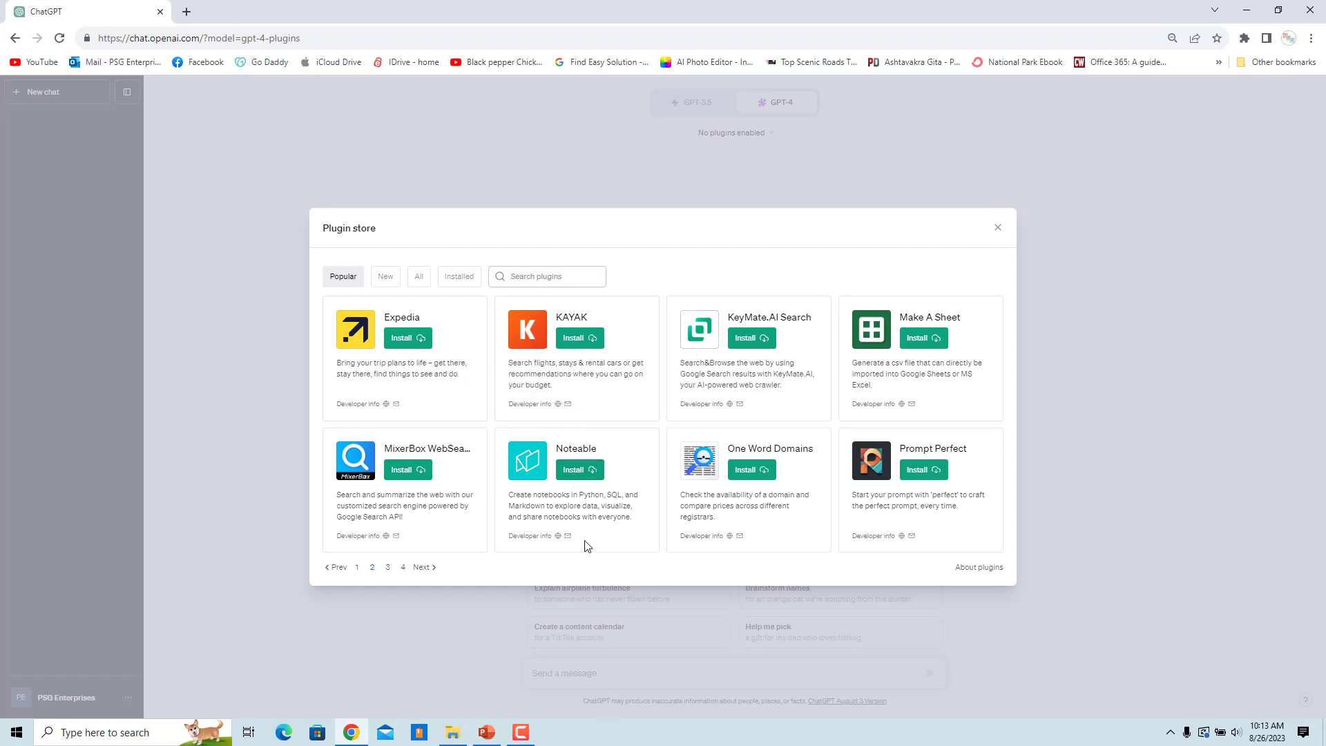
{"action": "left_click", "coordinate": [575, 475]}
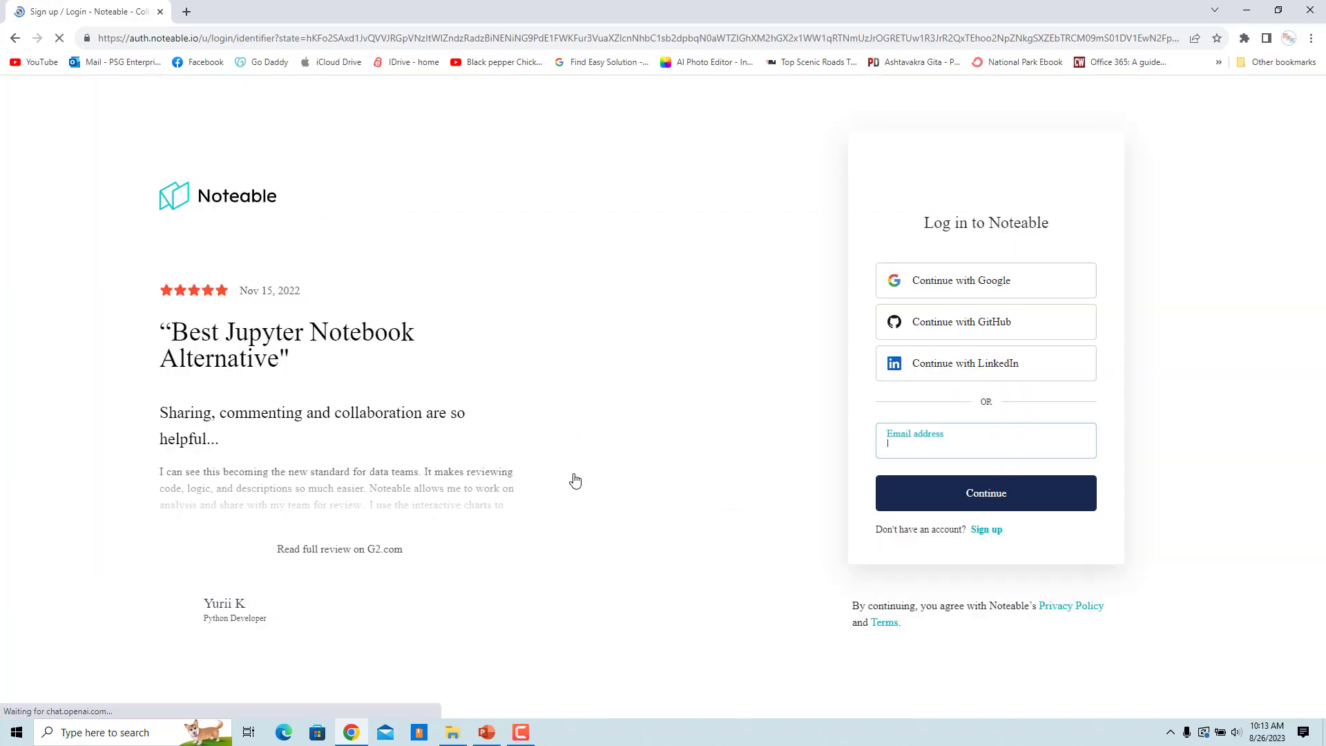
{"action": "left_click", "coordinate": [952, 295]}
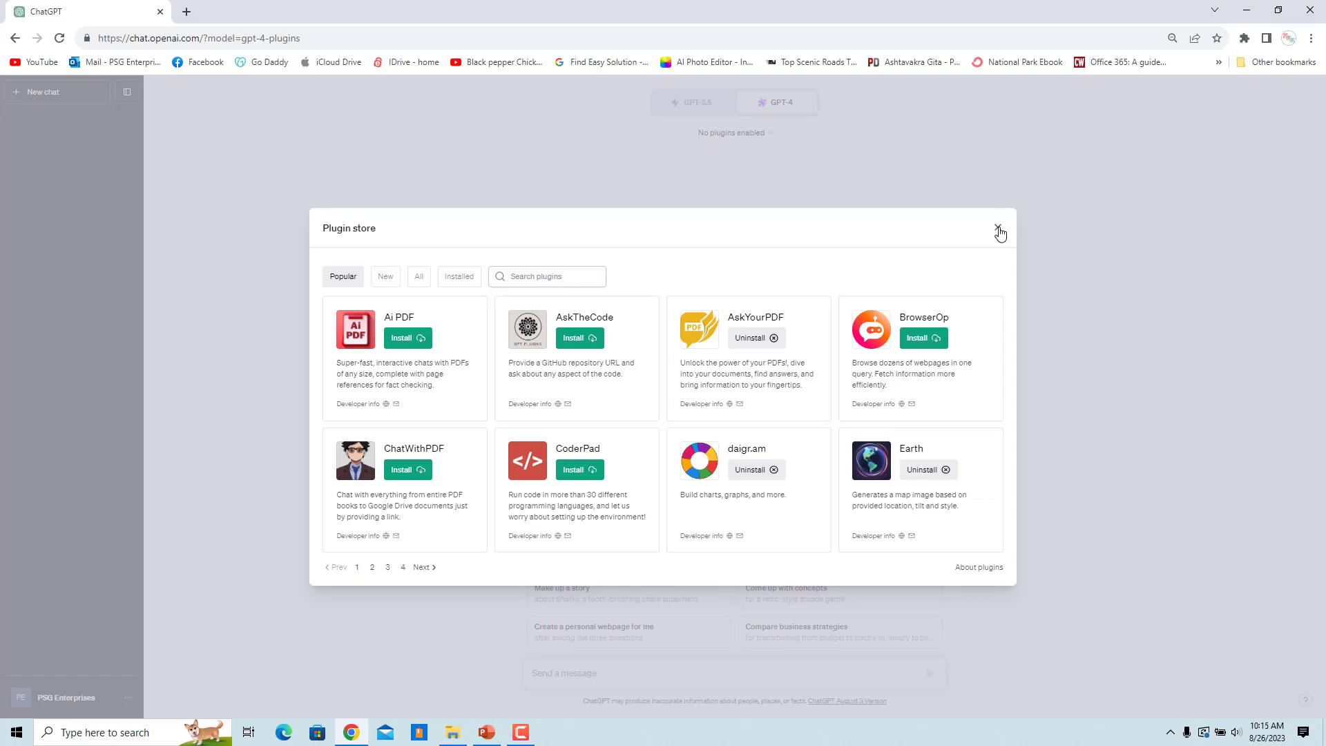
{"action": "left_click", "coordinate": [998, 230]}
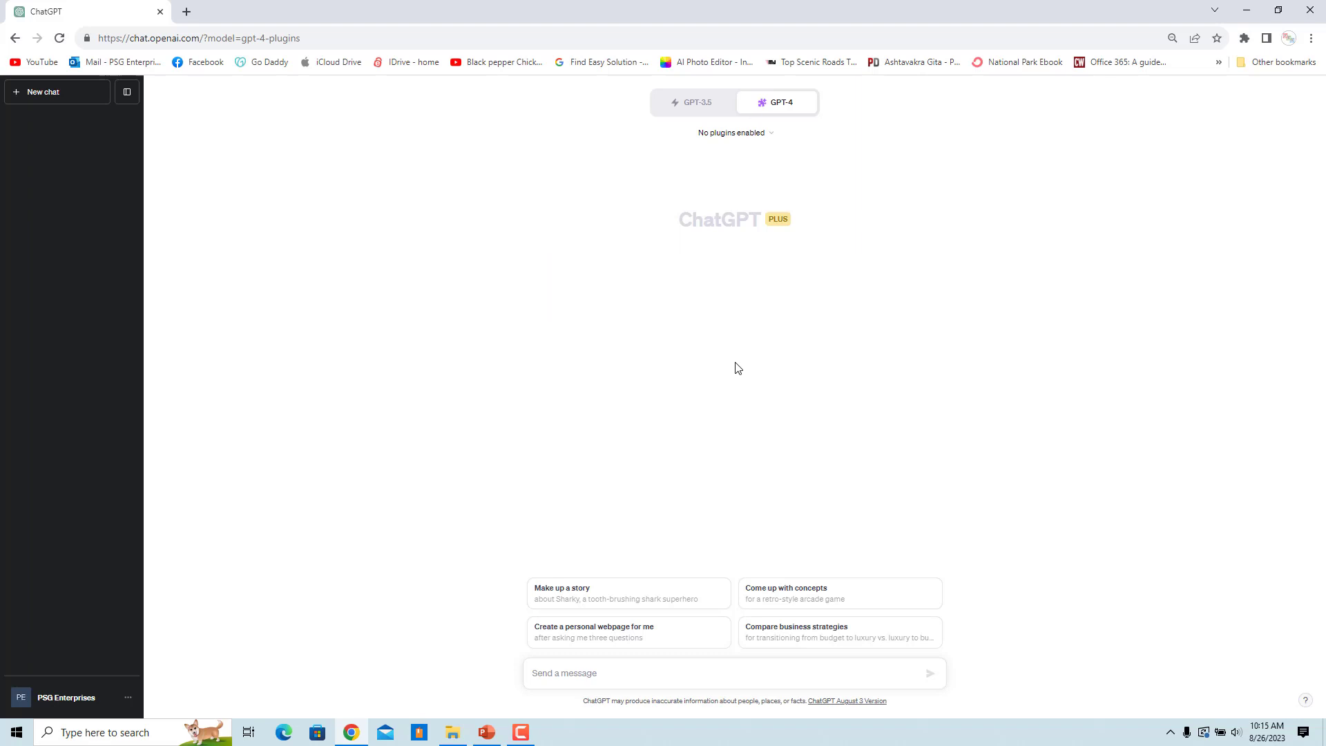
Step: Enable AskYourPDF, daigr.am and Earth in the plugins dropdown, leaving Noteable off
{"action": "left_click", "coordinate": [774, 140]}
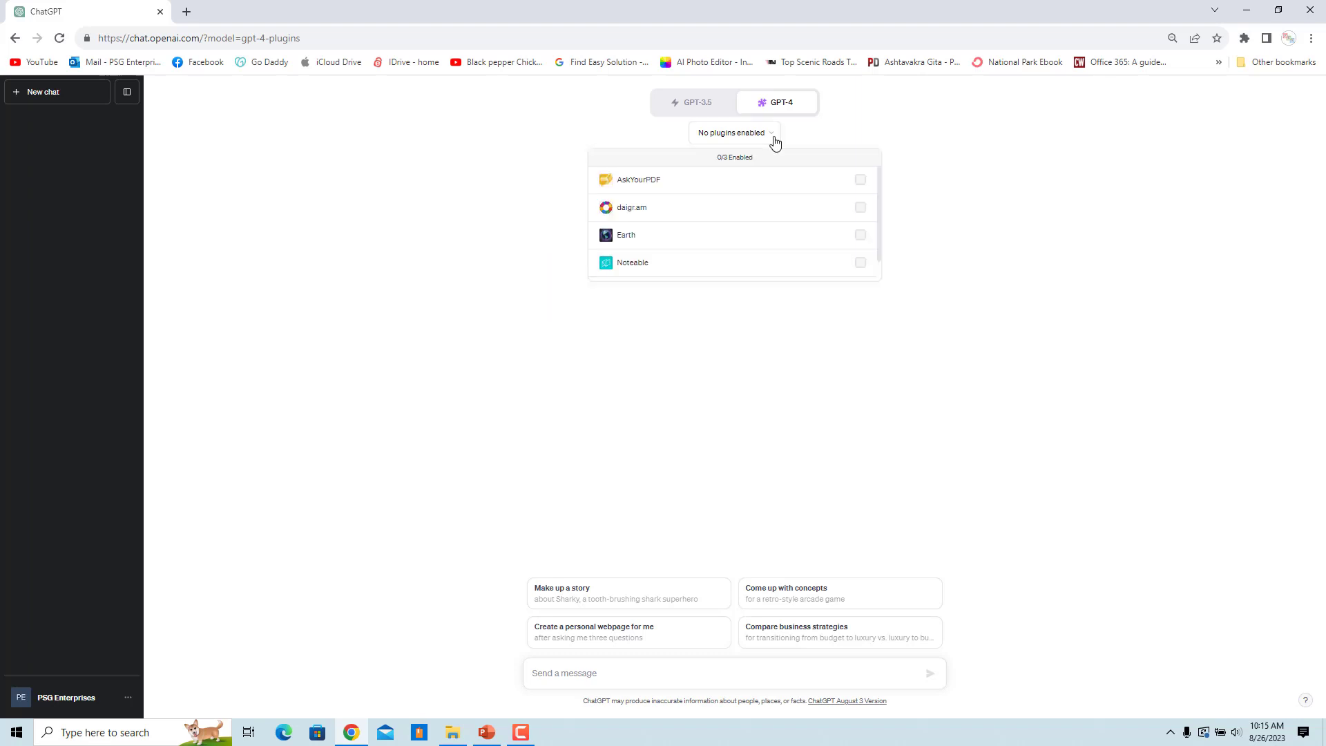
{"action": "left_click", "coordinate": [860, 181]}
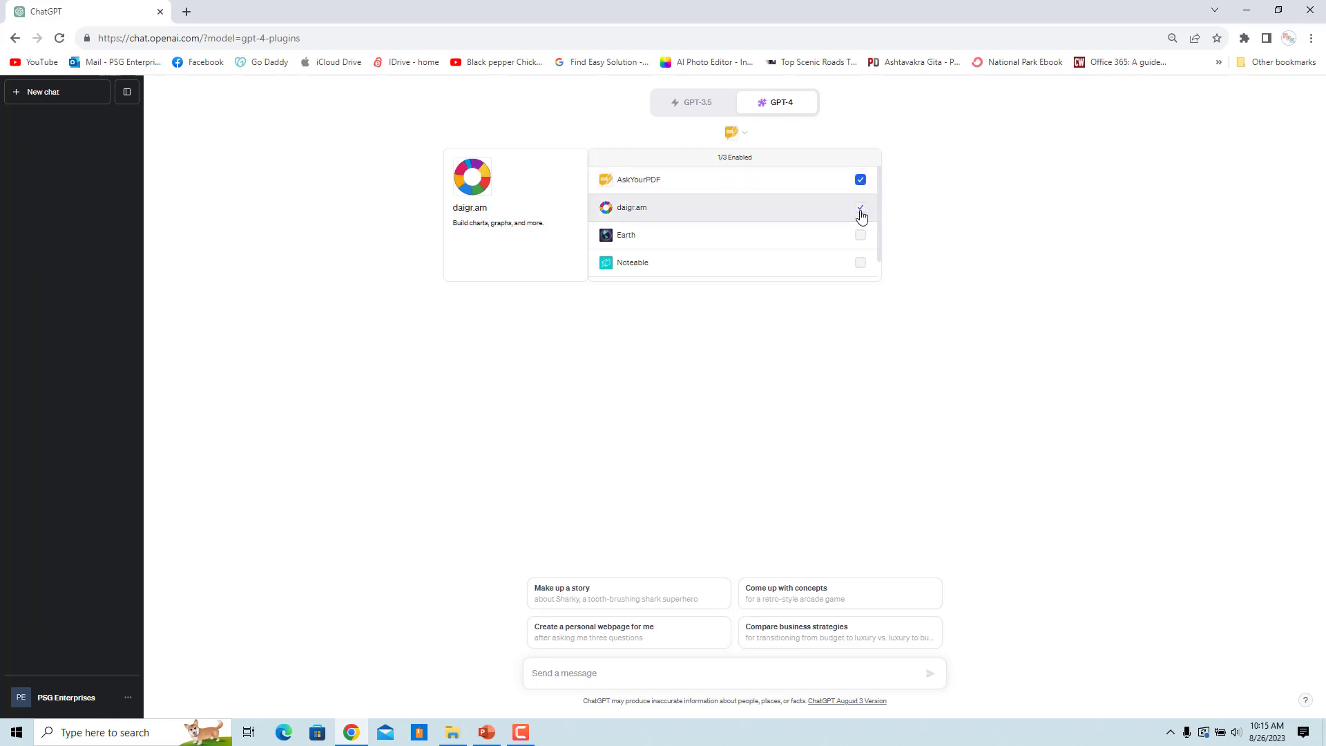
{"action": "left_click", "coordinate": [860, 208]}
{"action": "left_click", "coordinate": [860, 263]}
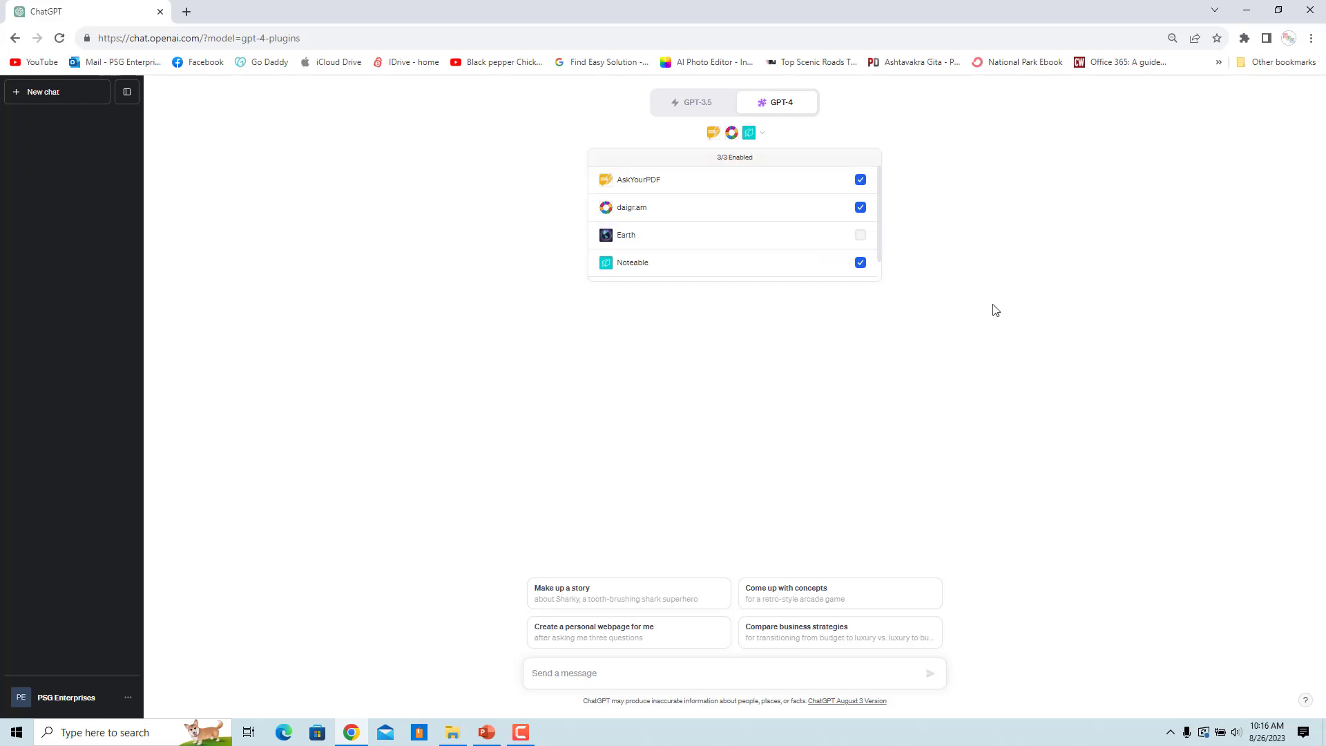
{"action": "left_click", "coordinate": [862, 267]}
{"action": "left_click", "coordinate": [886, 271]}
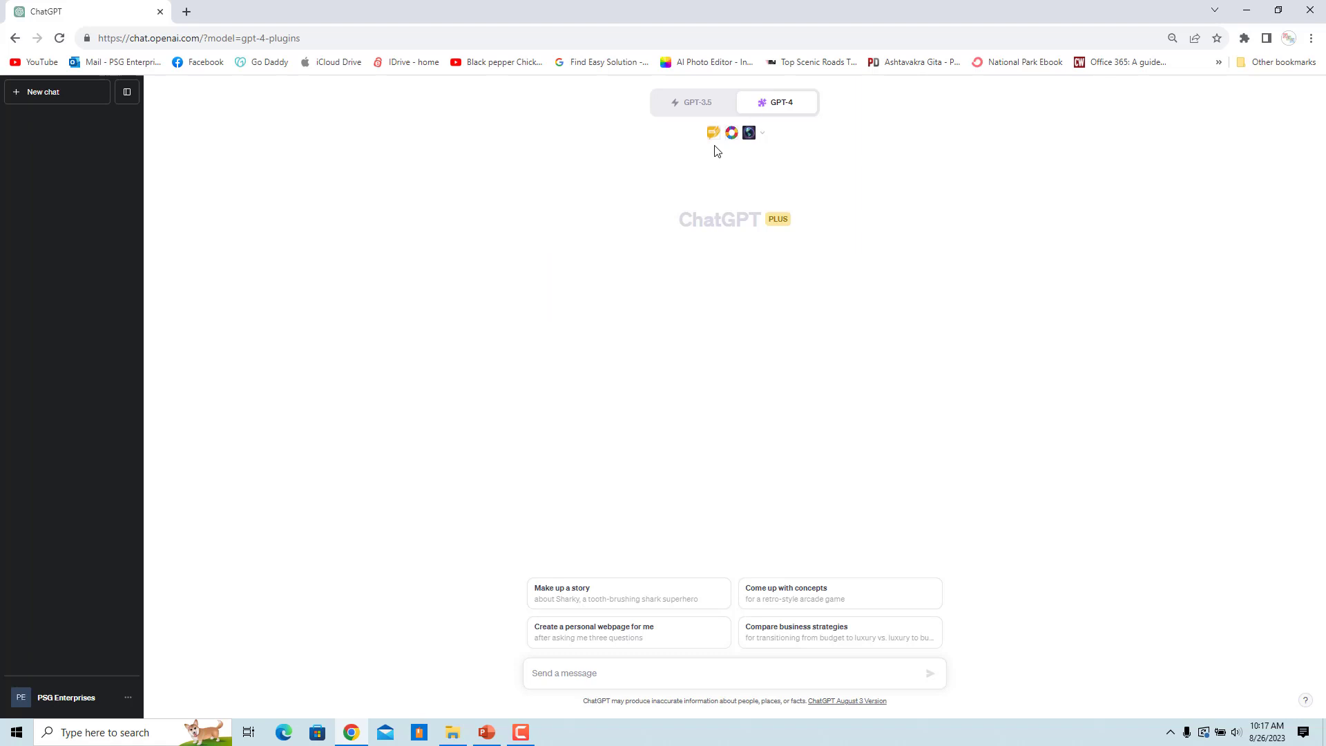
Step: Uninstall Noteable and Earth from the Plugin store's Installed tab, then close the store
{"action": "left_click", "coordinate": [760, 135]}
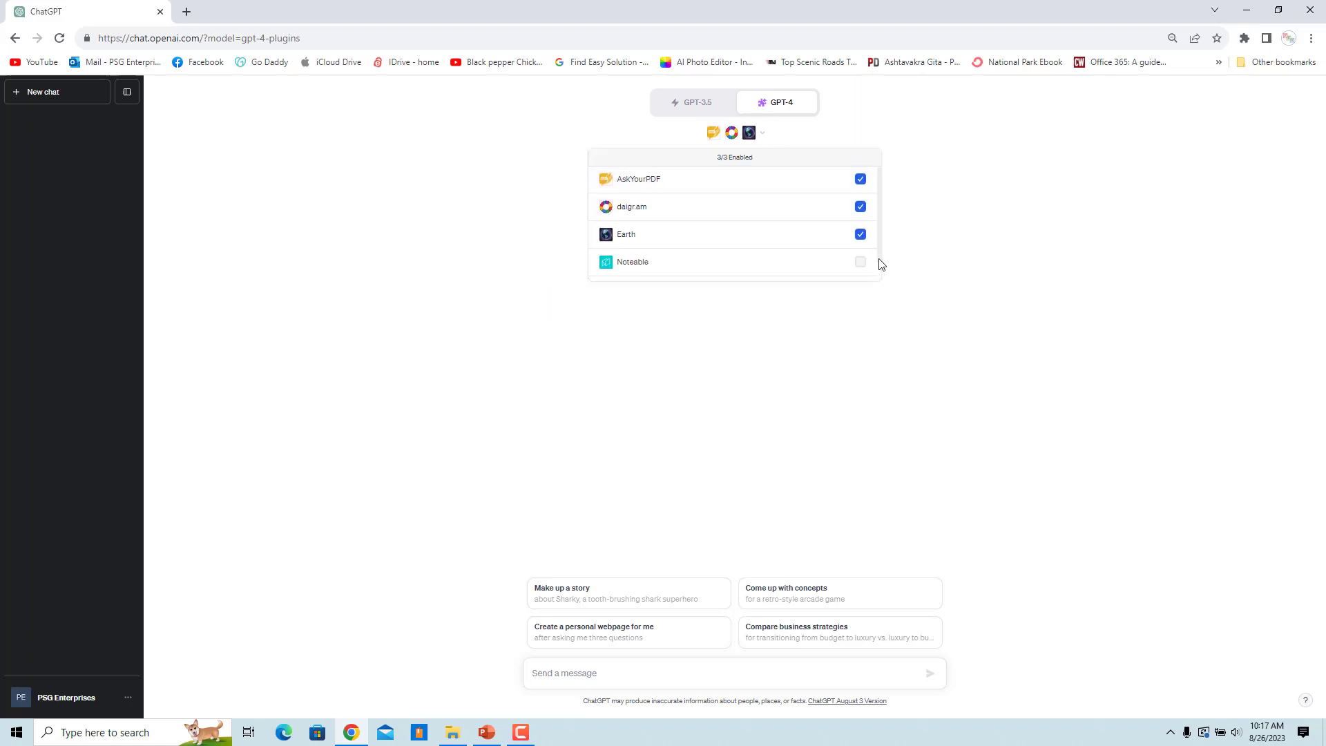
{"action": "scroll", "coordinate": [879, 260], "scroll_direction": "down", "scroll_amount": 1}
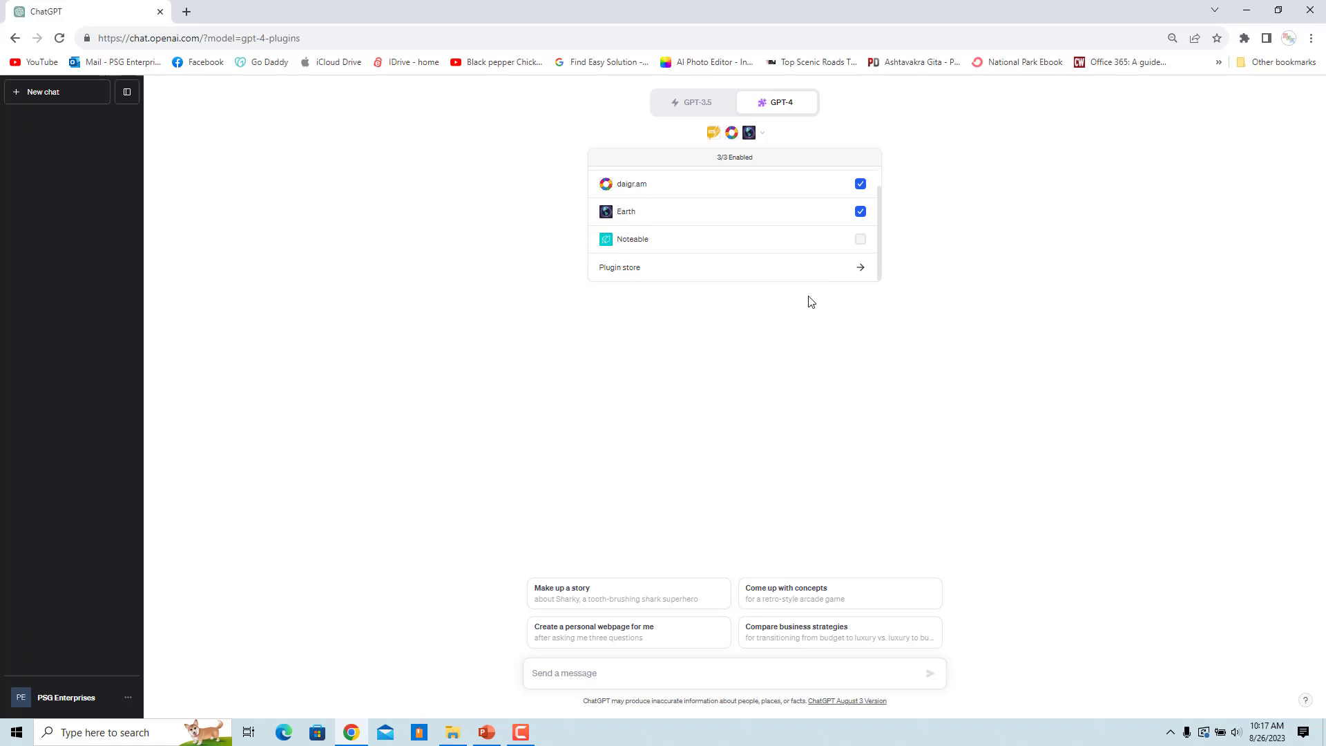
{"action": "left_click", "coordinate": [803, 275]}
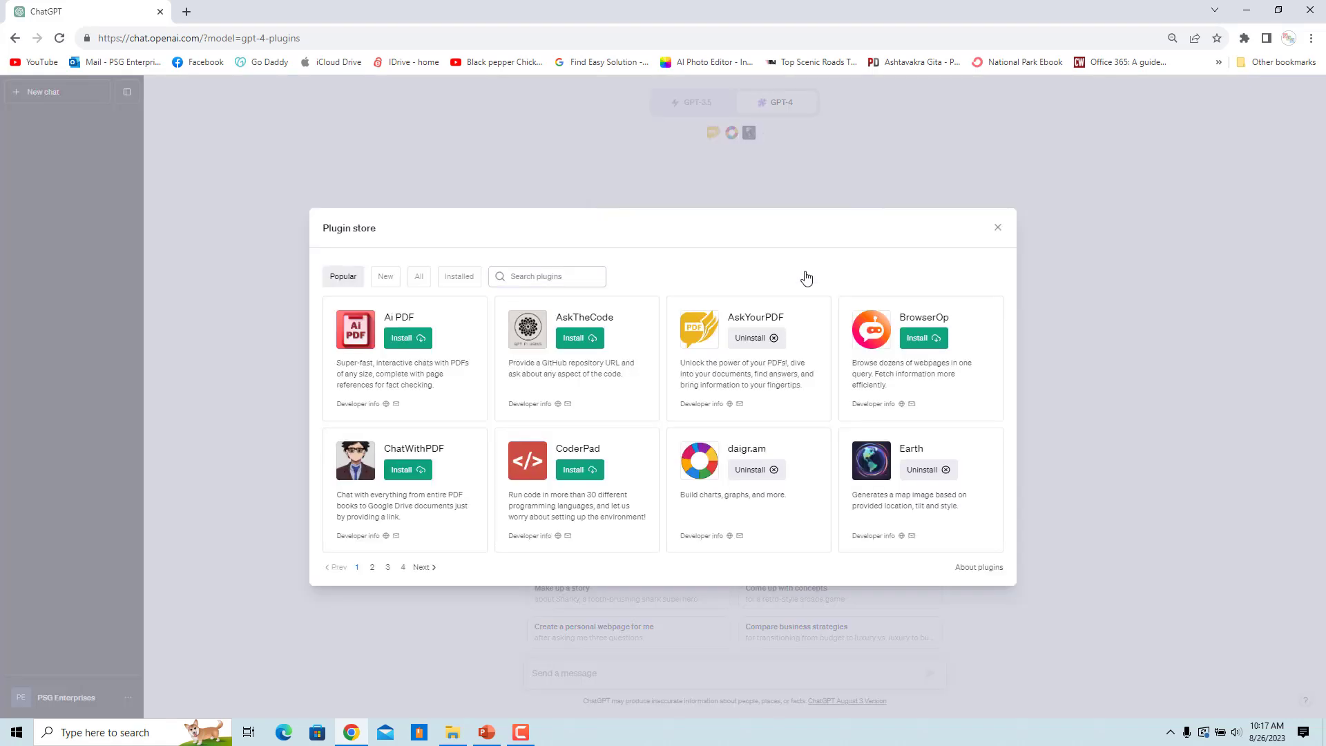
{"action": "left_click", "coordinate": [459, 277]}
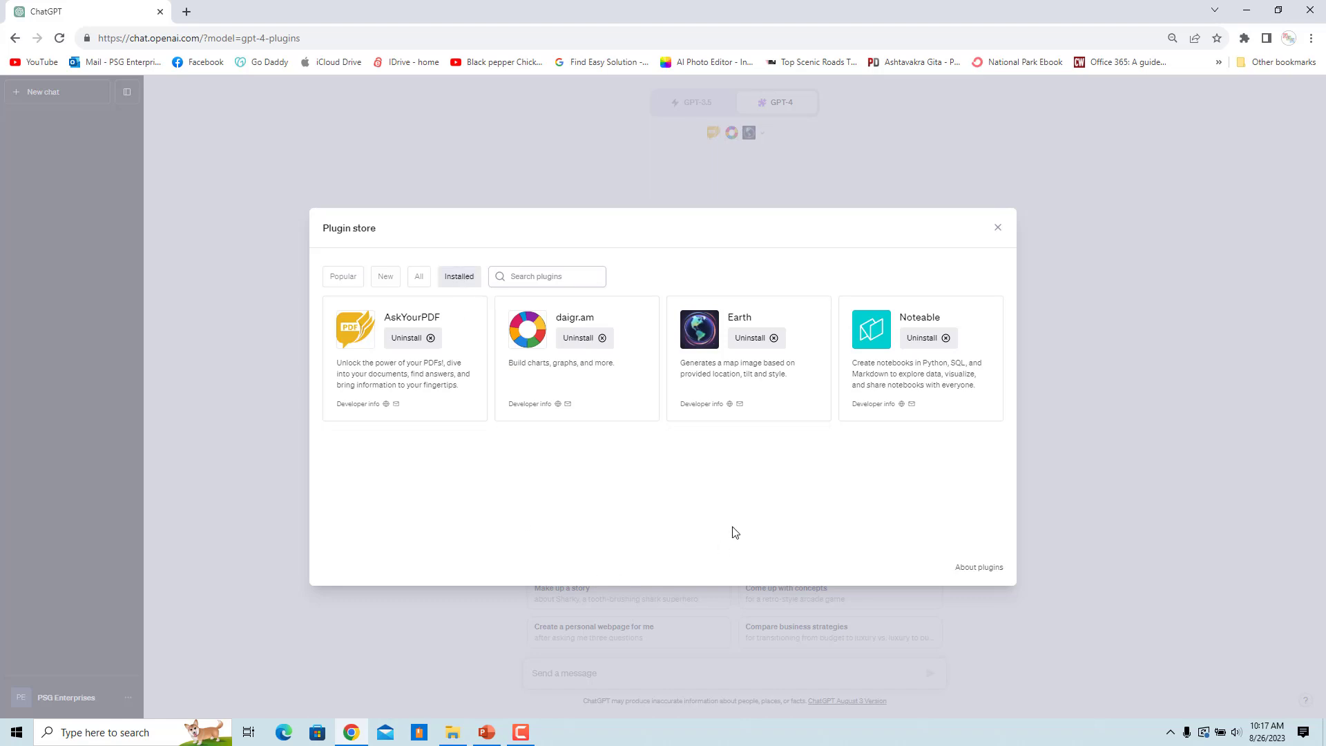
{"action": "left_click", "coordinate": [925, 338]}
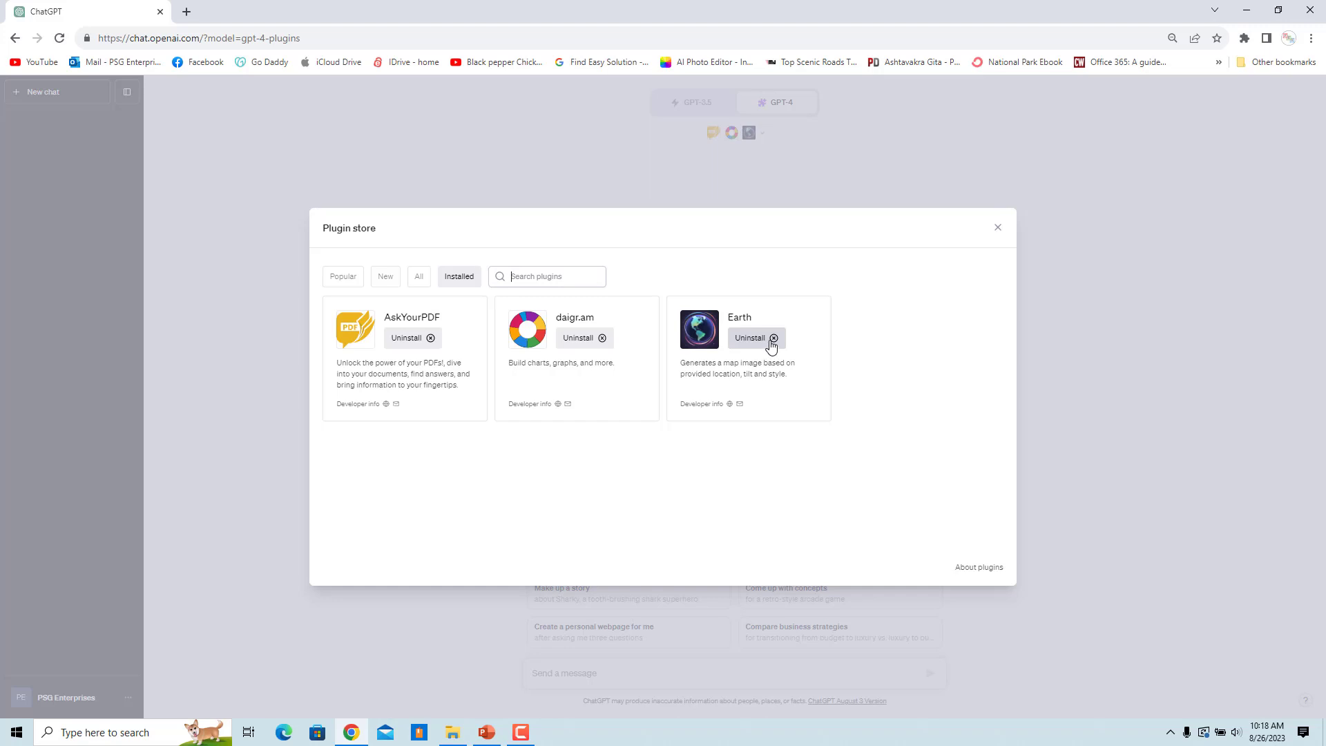
{"action": "left_click", "coordinate": [770, 342]}
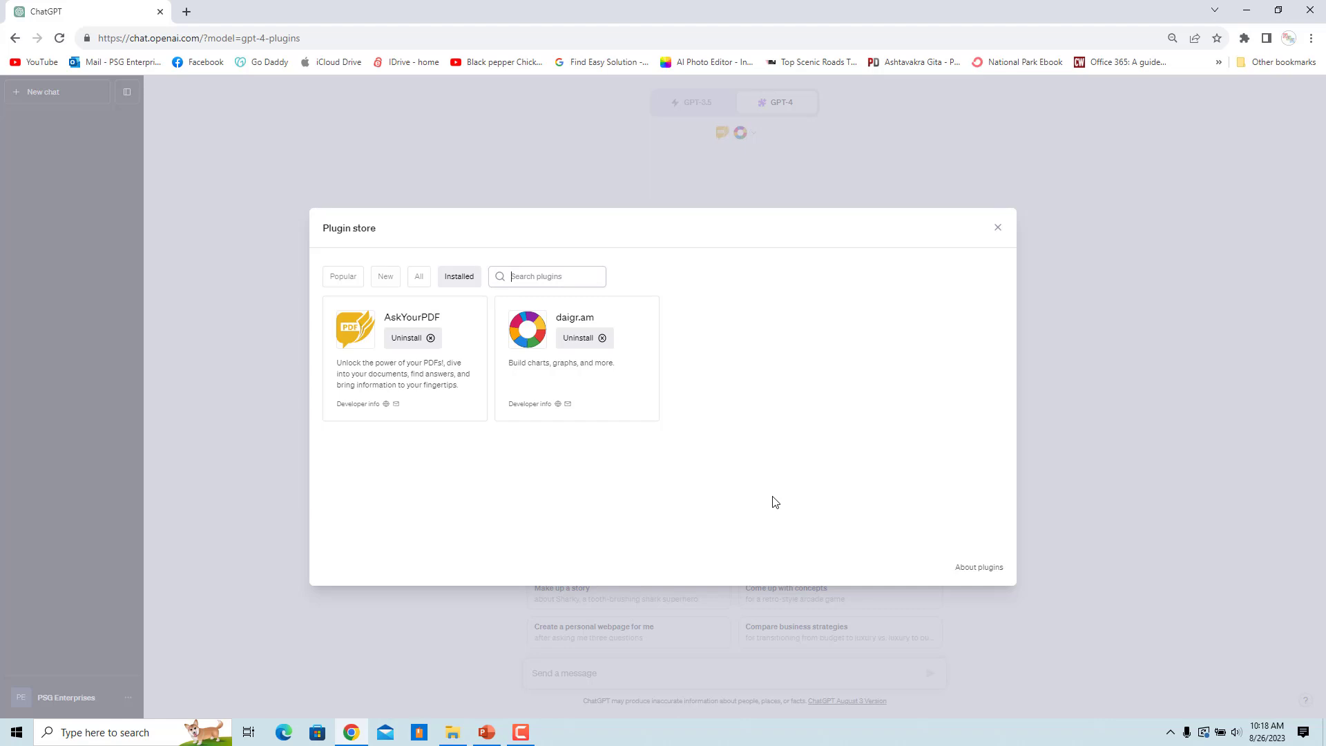
{"action": "left_click", "coordinate": [998, 229]}
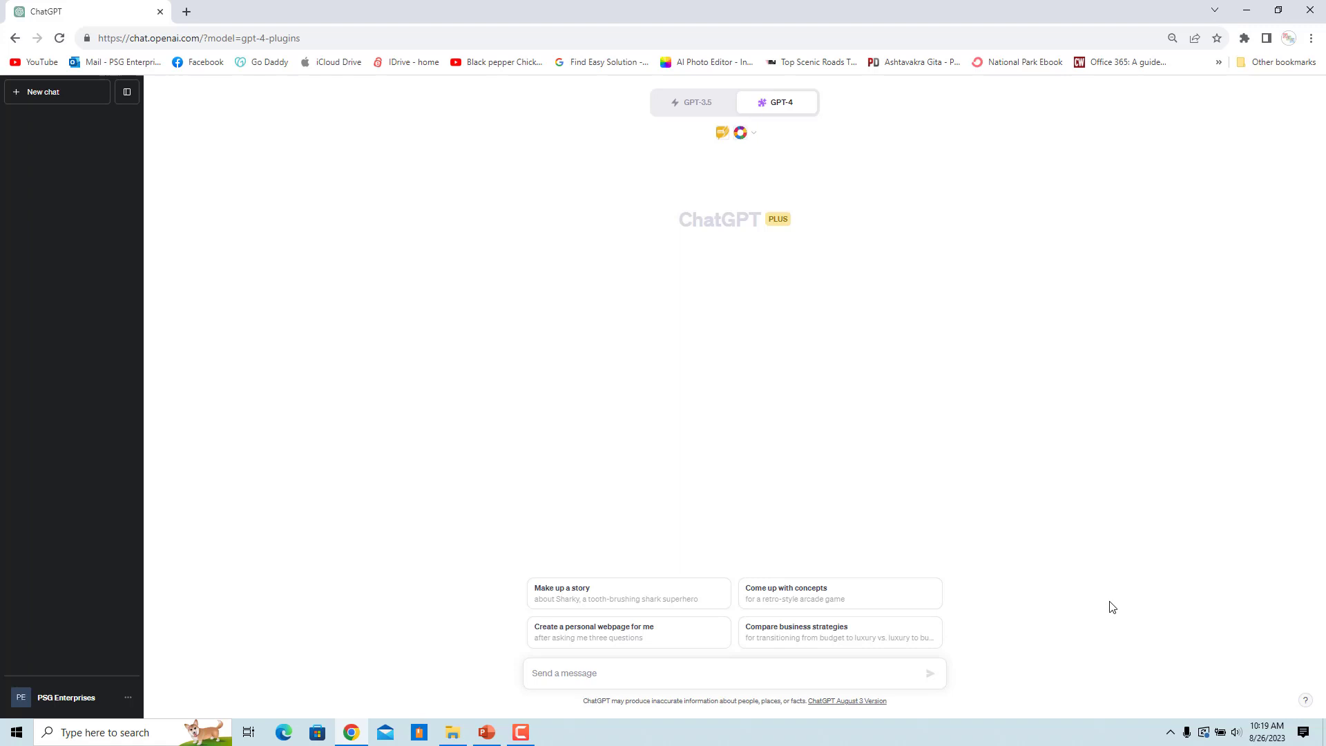
Step: Bring the red-icon application on the Windows taskbar to the front
{"action": "left_click", "coordinate": [521, 734]}
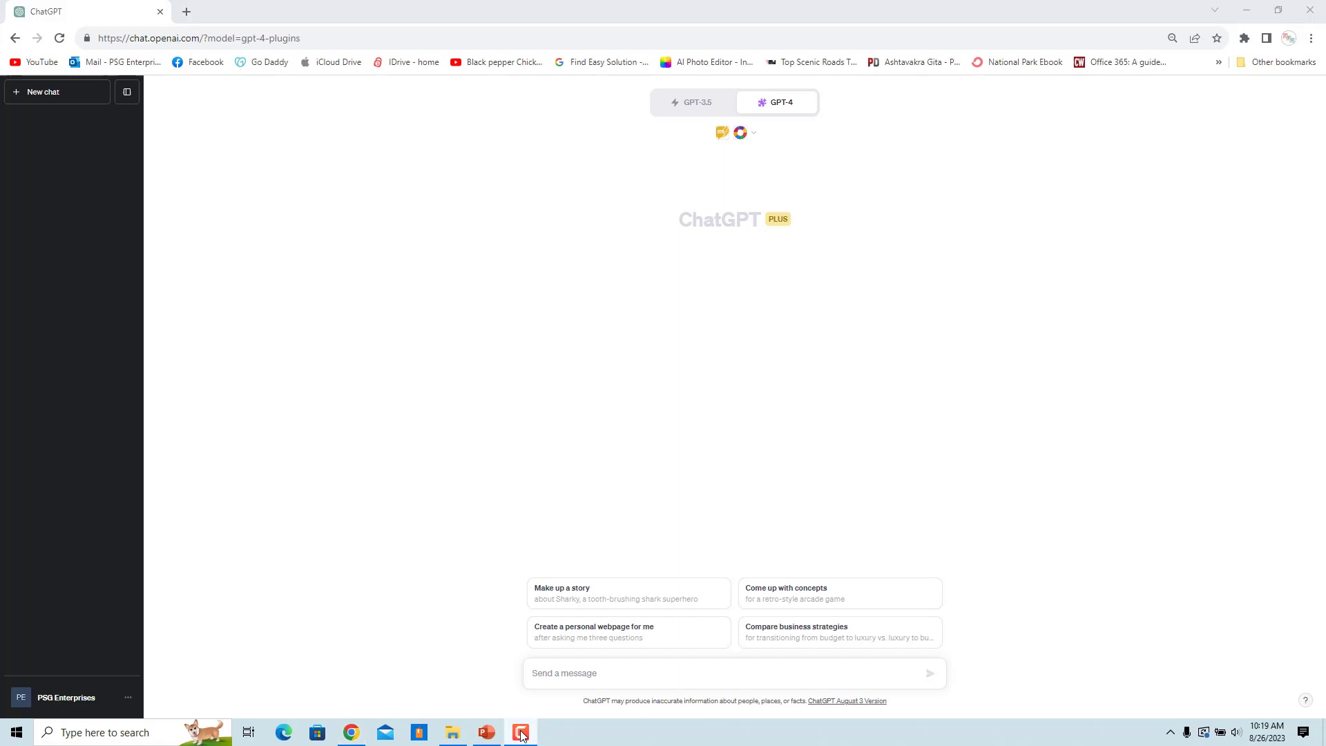